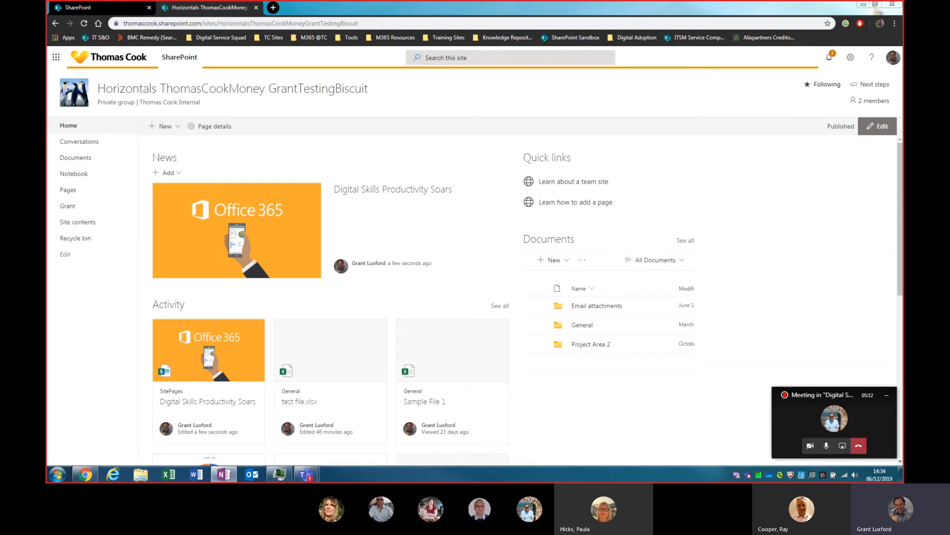
# - Switch to Microsoft Teams, open the CHRISTMAS channel of IT Collaboration and move the meeting window aside
pyautogui.moveTo(313, 477)
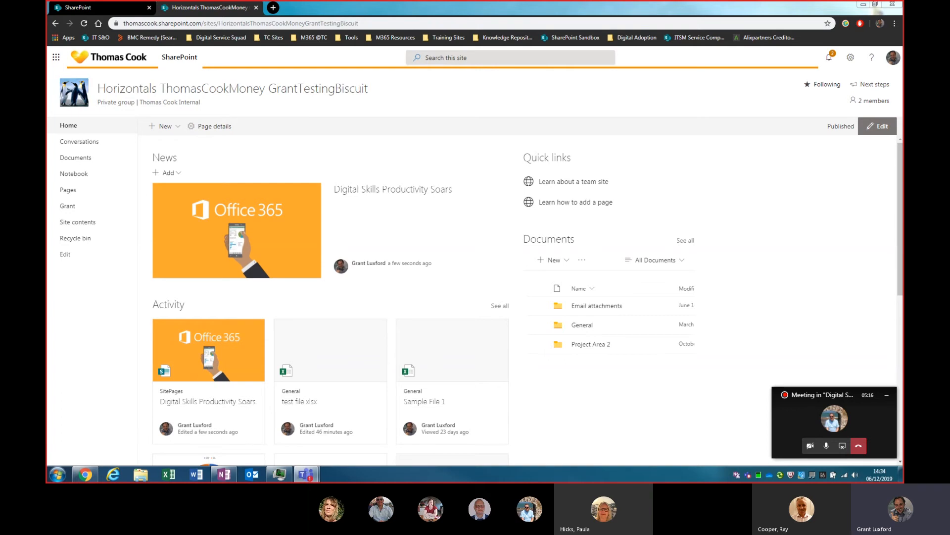
pyautogui.click(863, 4)
pyautogui.click(58, 81)
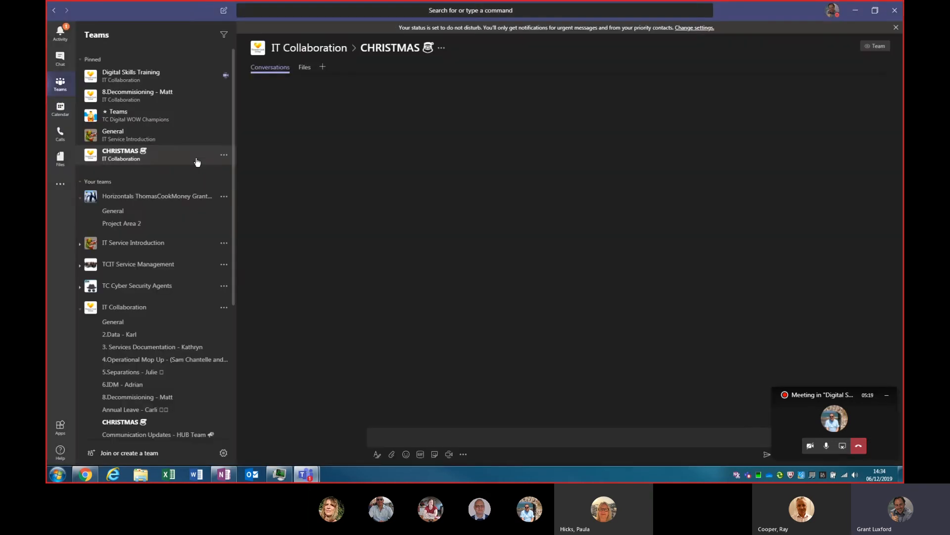
pyautogui.click(197, 162)
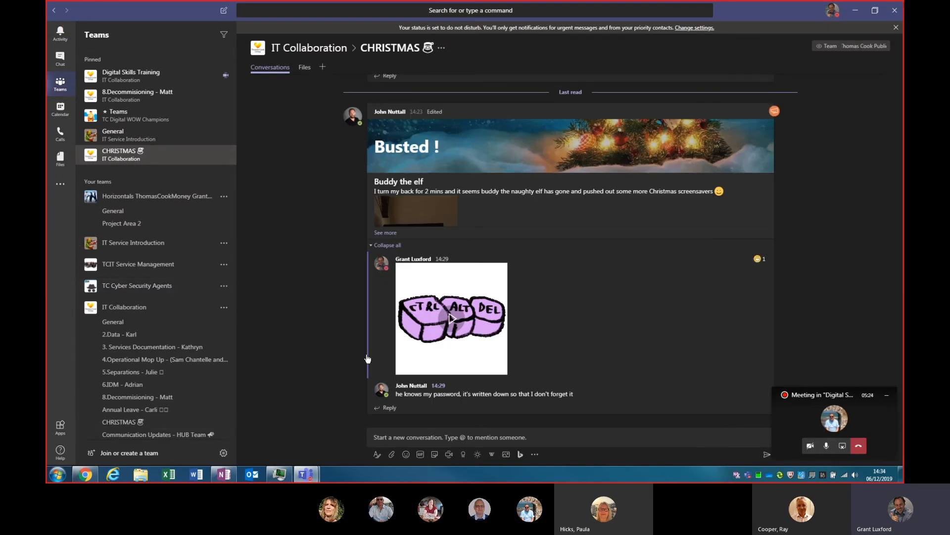
pyautogui.moveTo(866, 410); pyautogui.dragTo(219, 386)
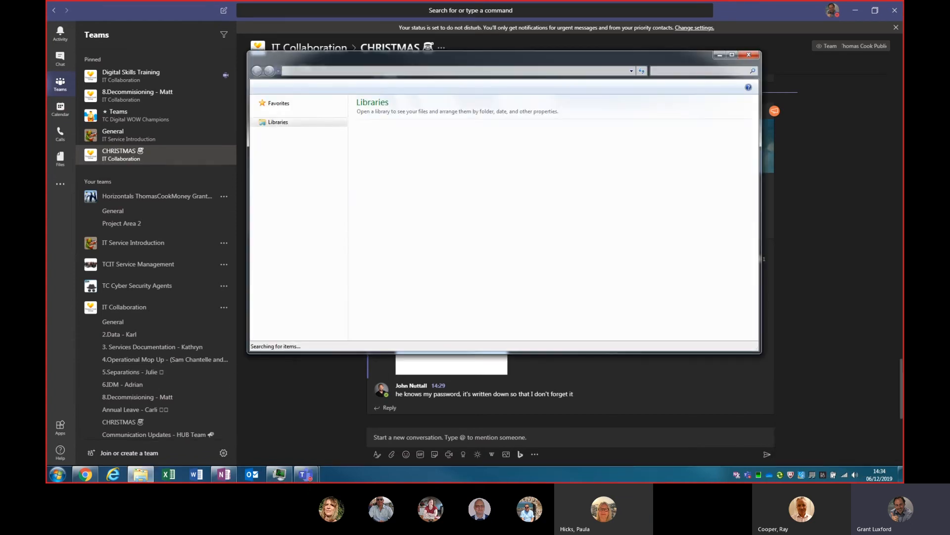
# - In the OneDrive - Thomas Cook folder, open the sharing options for Dinner 10 Sept 2019.jpg and reposition the dialog
pyautogui.click(305, 142)
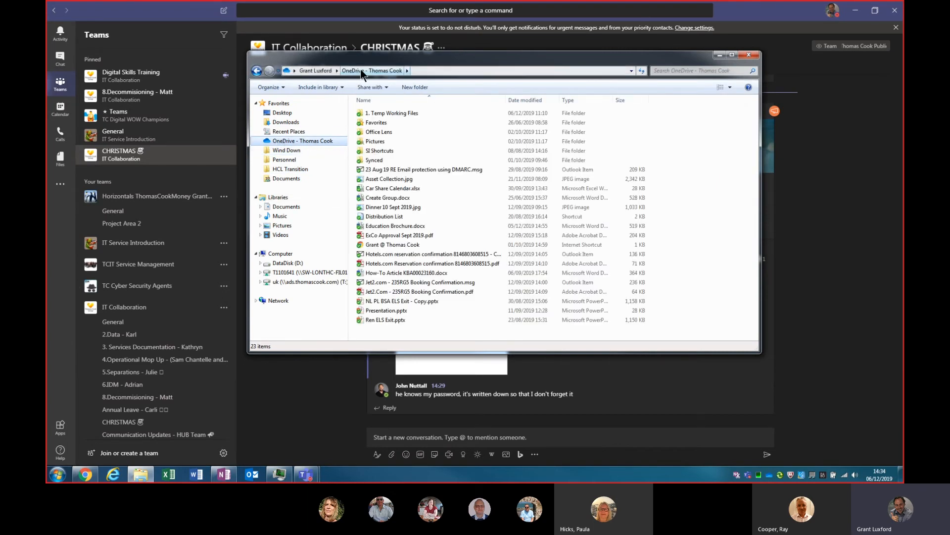
pyautogui.click(399, 207)
pyautogui.rightClick(399, 207)
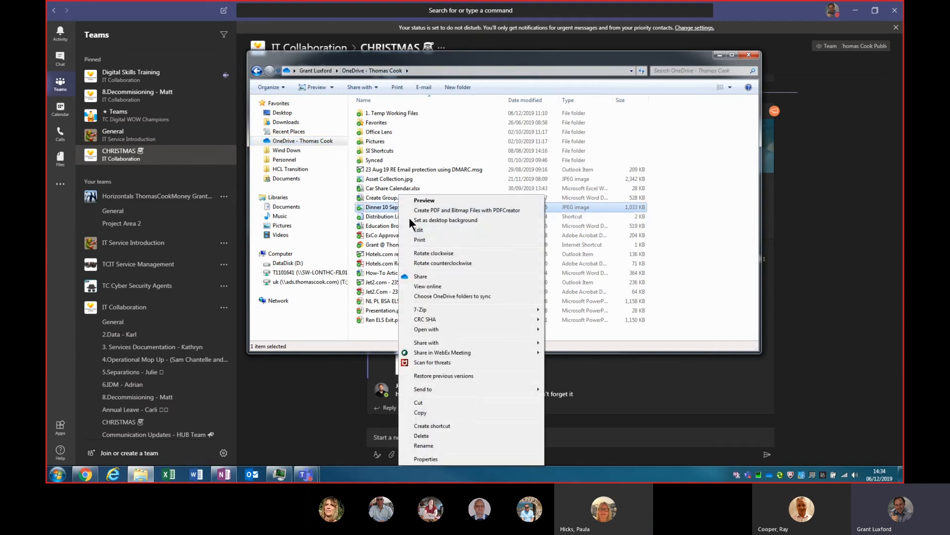
pyautogui.click(430, 275)
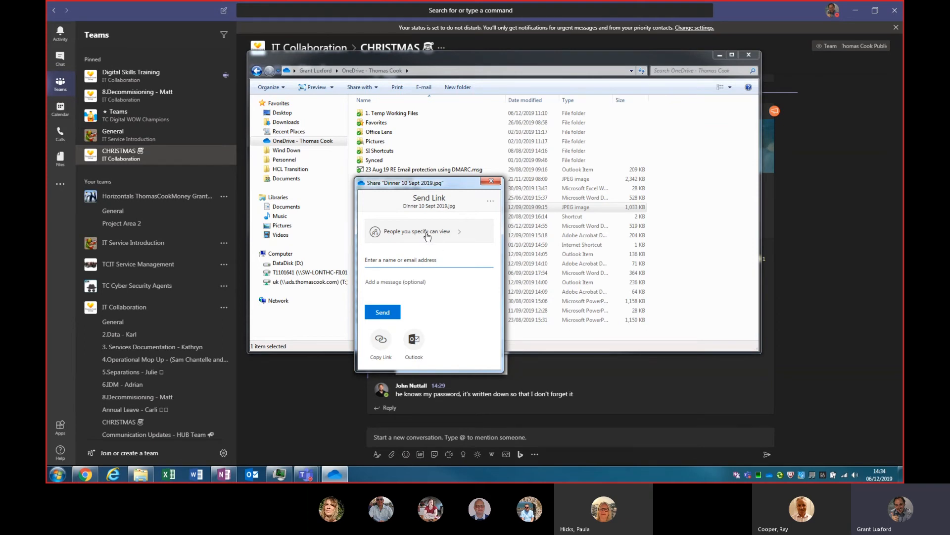
pyautogui.moveTo(446, 183); pyautogui.dragTo(458, 156)
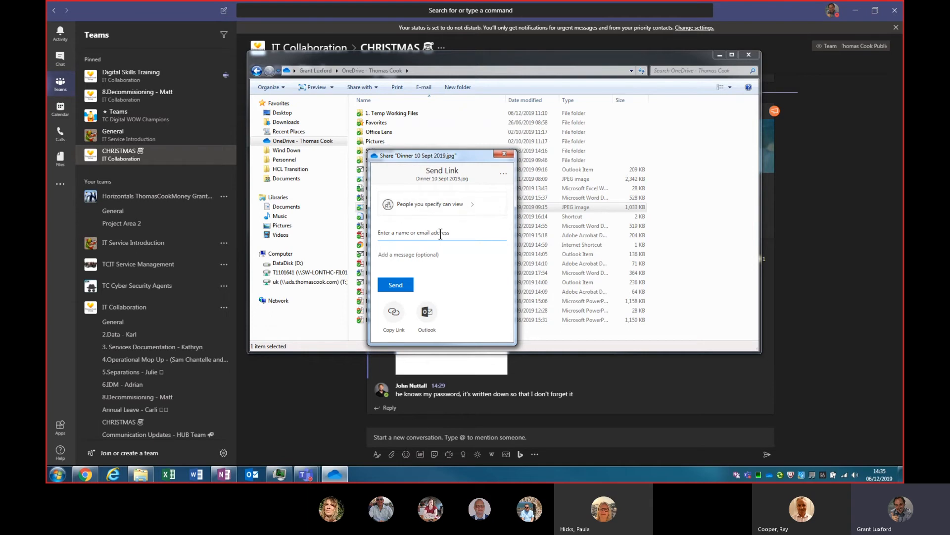
# - Try the People with existing access and Specific people link settings and the Allow editing option, and cancel the changes
pyautogui.click(468, 208)
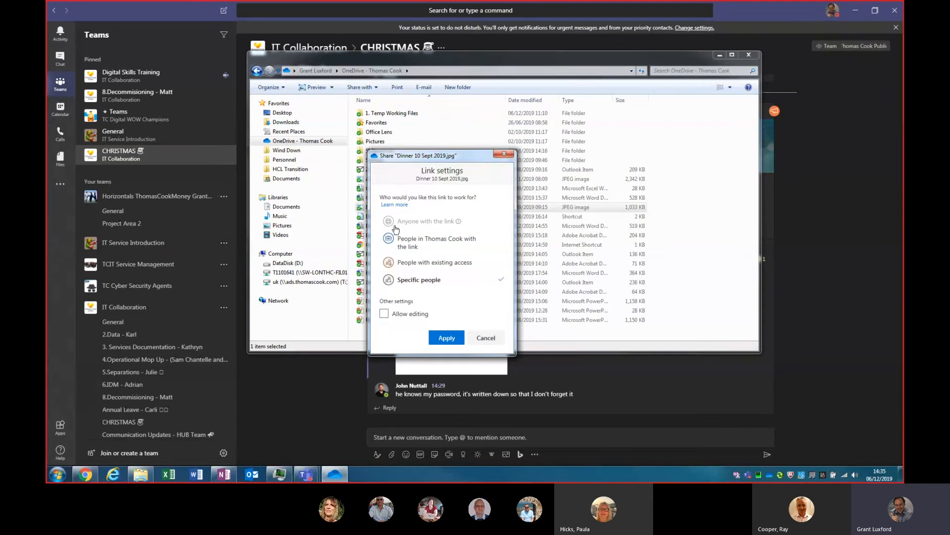
pyautogui.moveTo(460, 223)
pyautogui.click(432, 266)
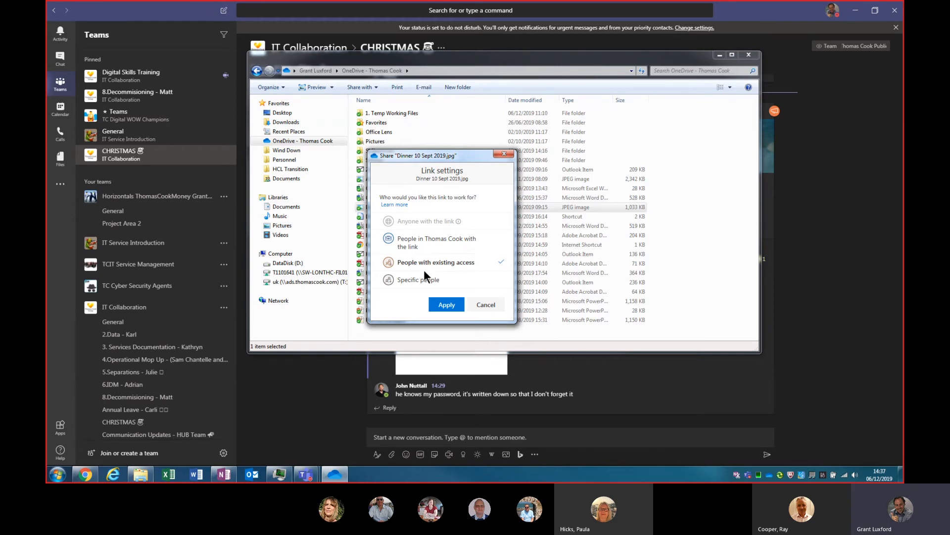
pyautogui.click(421, 279)
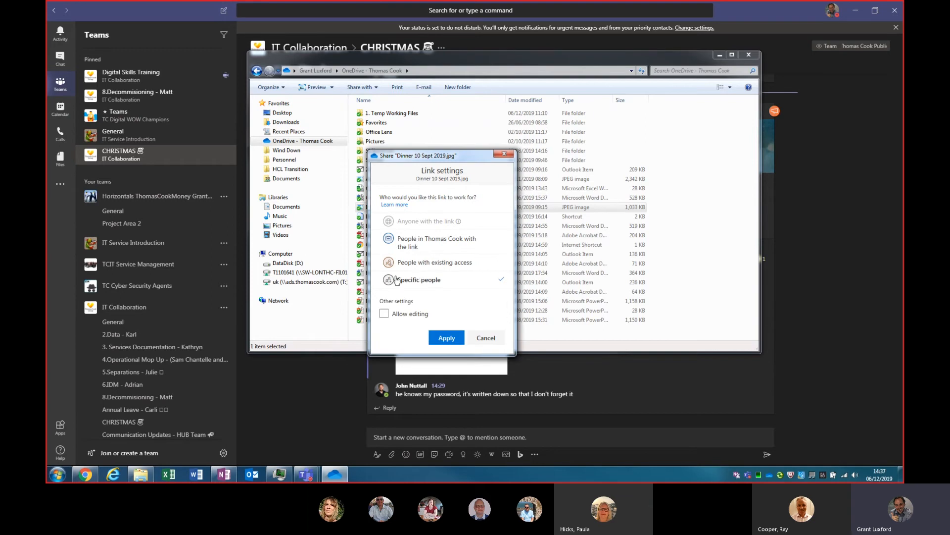
pyautogui.click(384, 317)
pyautogui.click(386, 317)
pyautogui.click(485, 338)
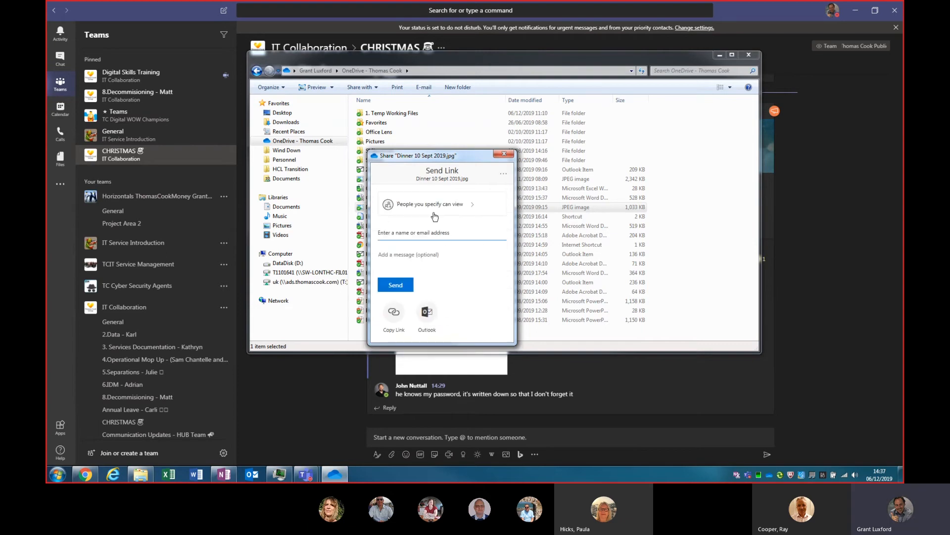
# - Add two colleagues as recipients of the sharing link, go to the optional message and close the dialog without sending
pyautogui.click(413, 235)
pyautogui.write('paula')
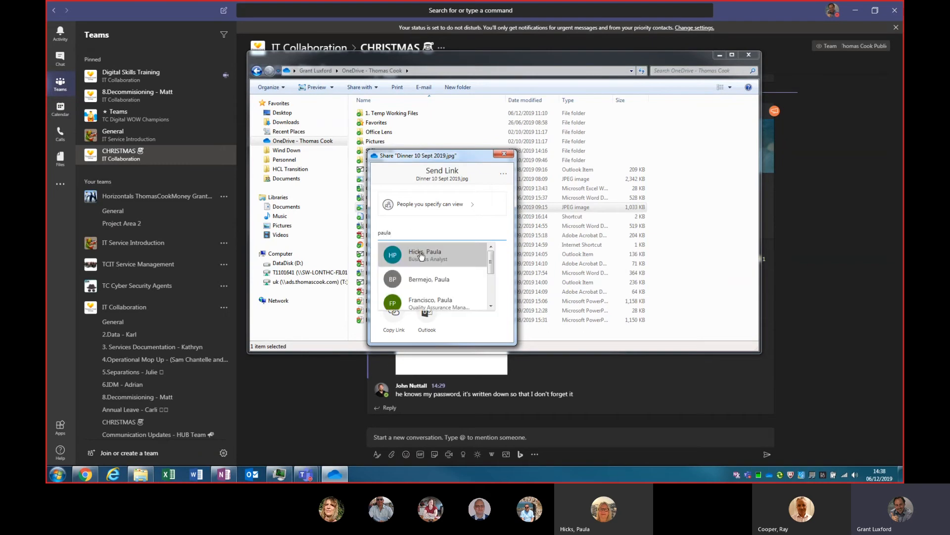
pyautogui.click(425, 253)
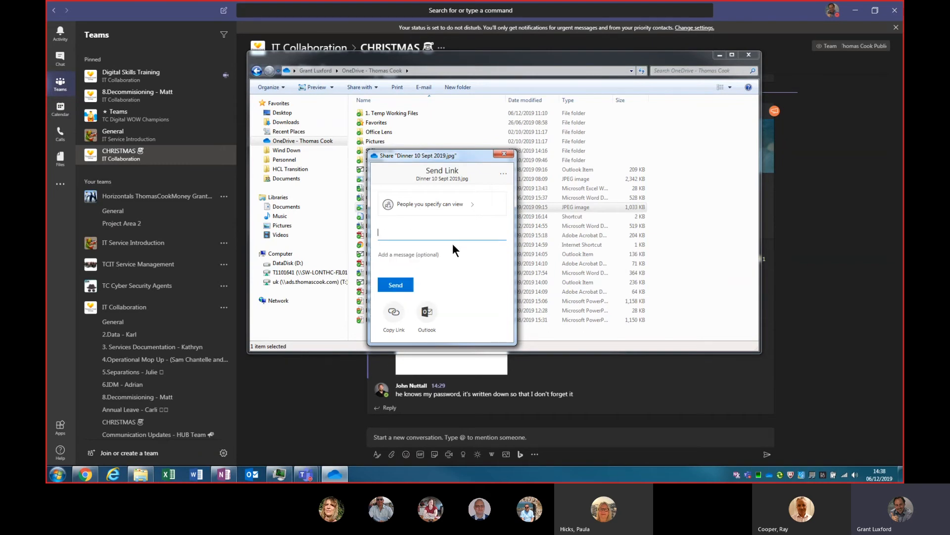
pyautogui.write('smith')
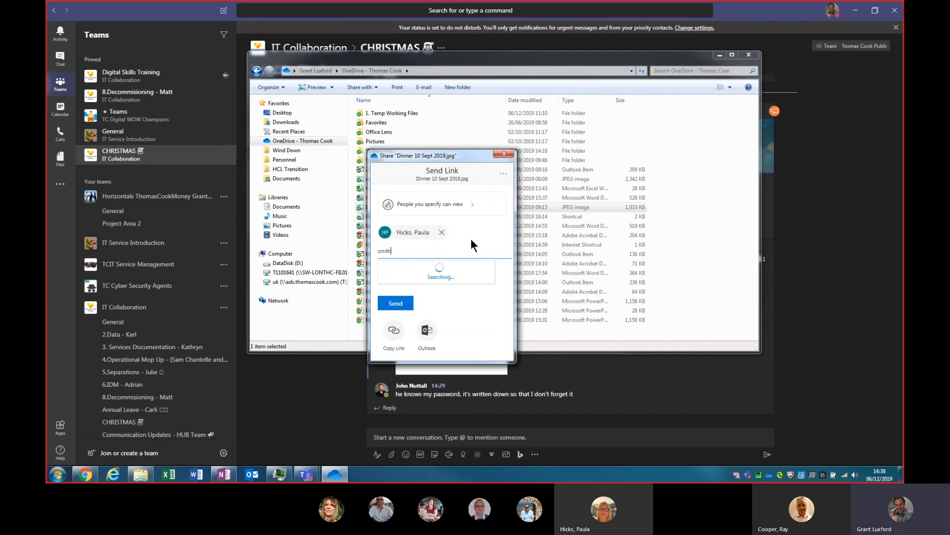
pyautogui.click(438, 267)
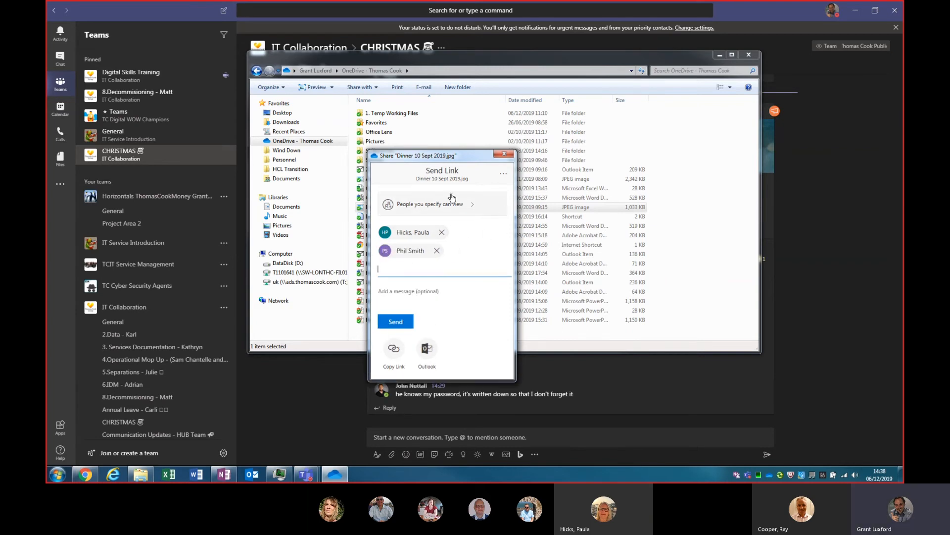
pyautogui.click(415, 294)
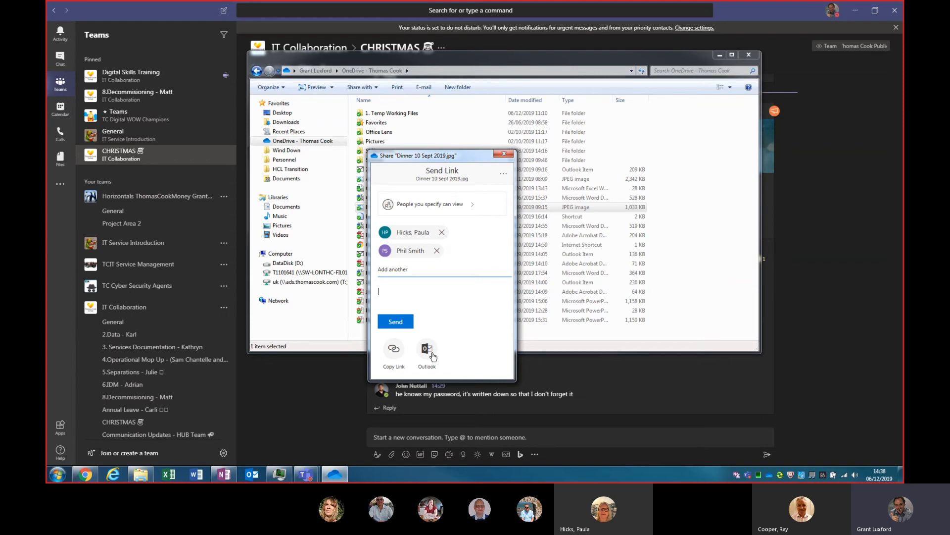
pyautogui.click(505, 154)
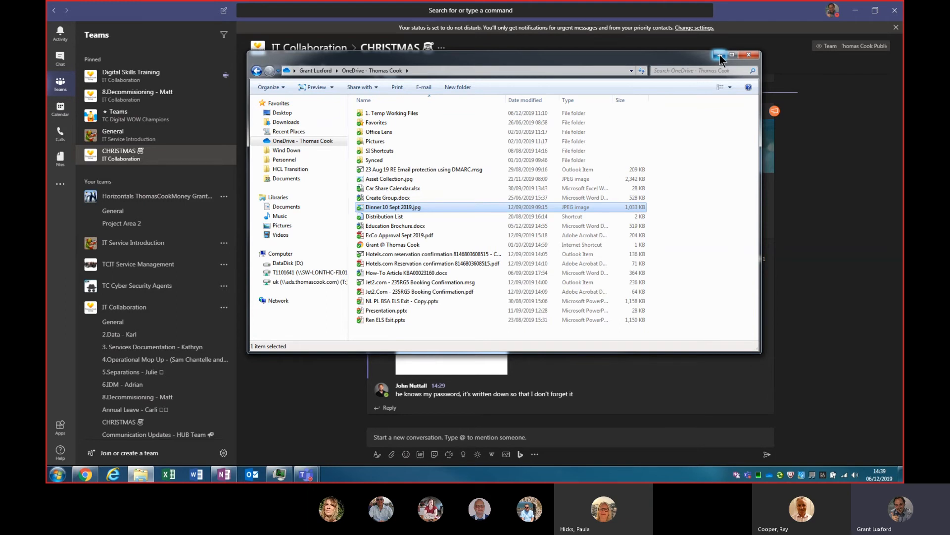
# - Switch back to the SharePoint site in Chrome and open the General folder in its document library
pyautogui.click(720, 55)
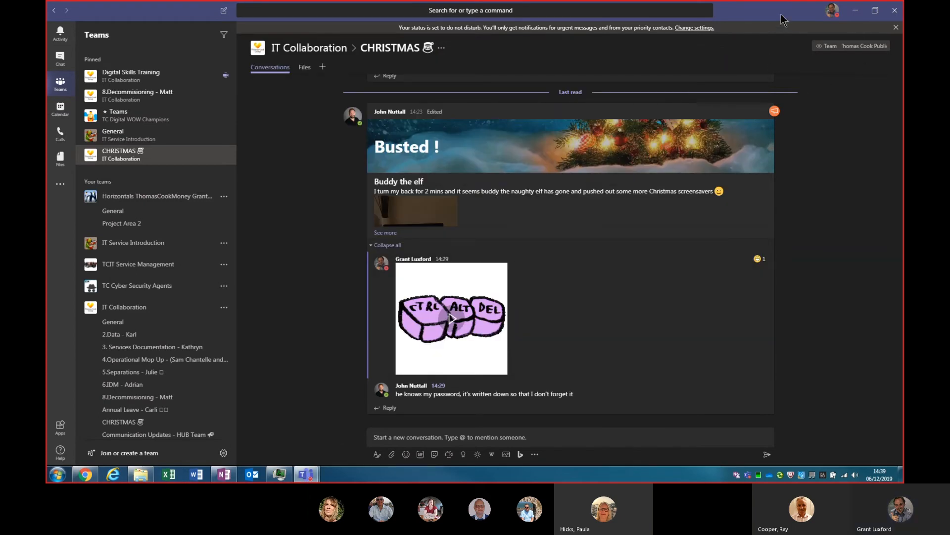
pyautogui.click(855, 10)
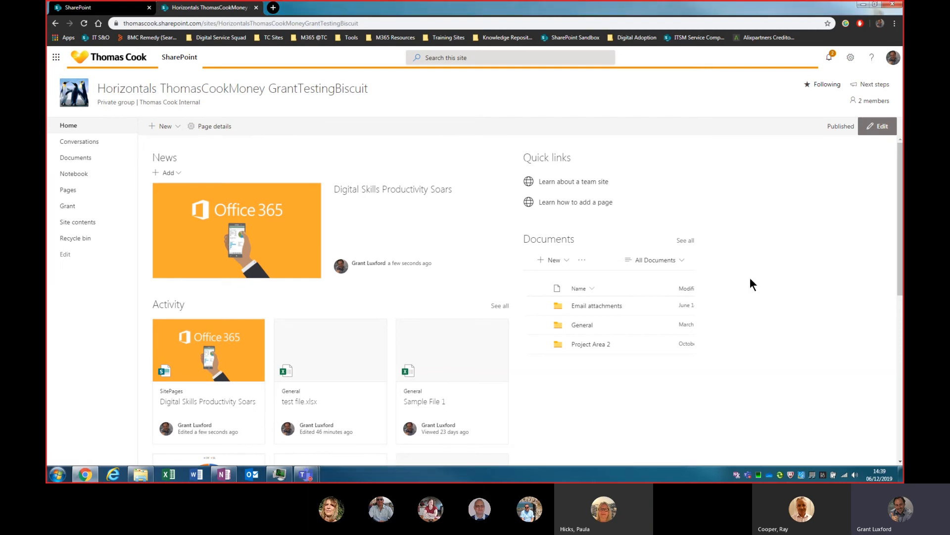
pyautogui.click(83, 160)
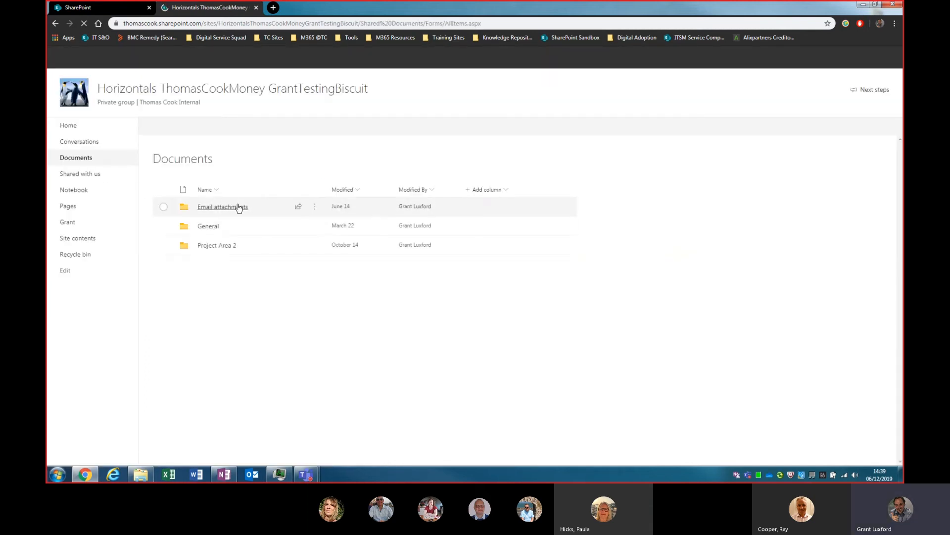
pyautogui.click(209, 227)
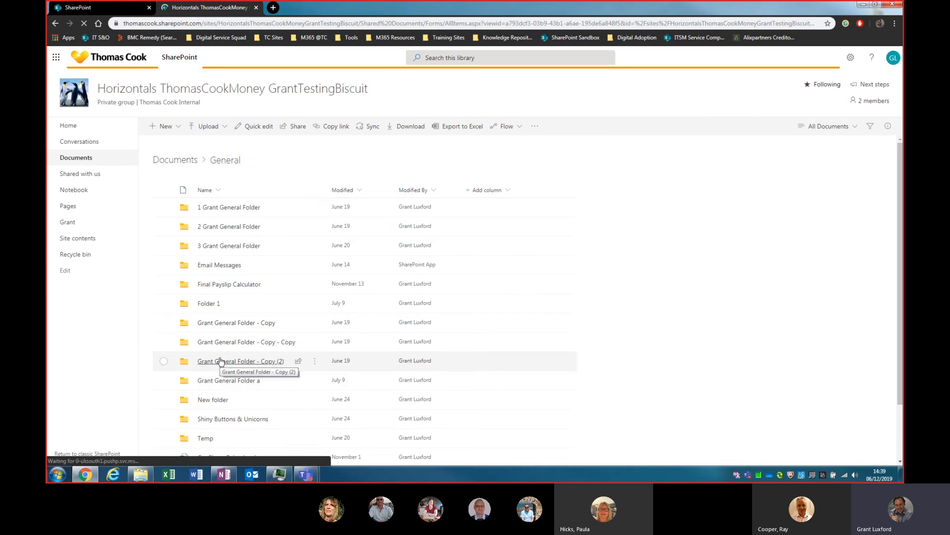
# - Select test file.xlsx in the General folder and open its Manage Access view to review who has access
pyautogui.scroll(-3, 210, 373)
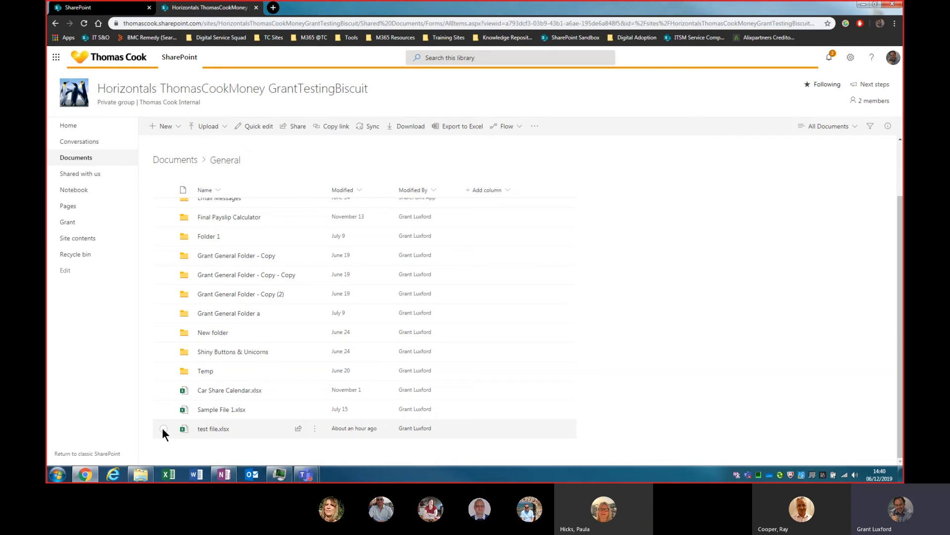
pyautogui.click(163, 428)
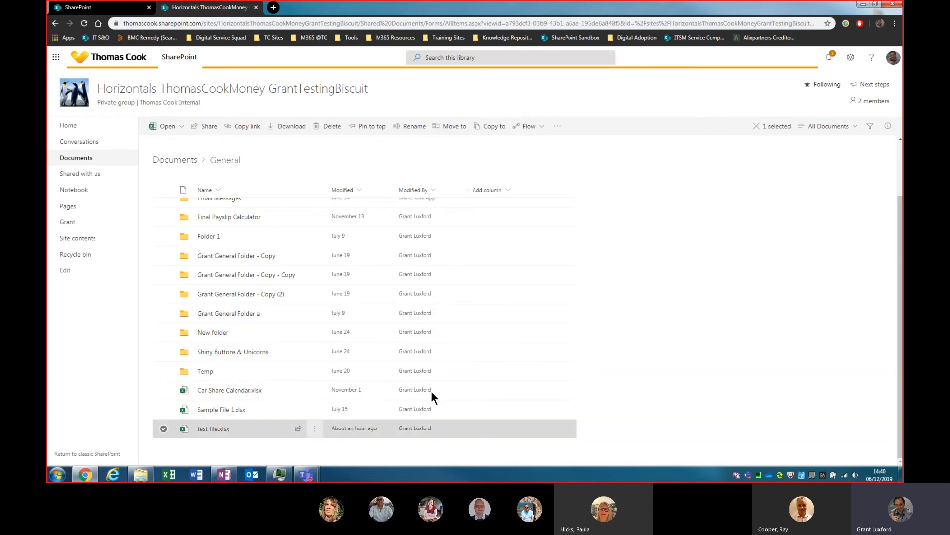
pyautogui.click(888, 126)
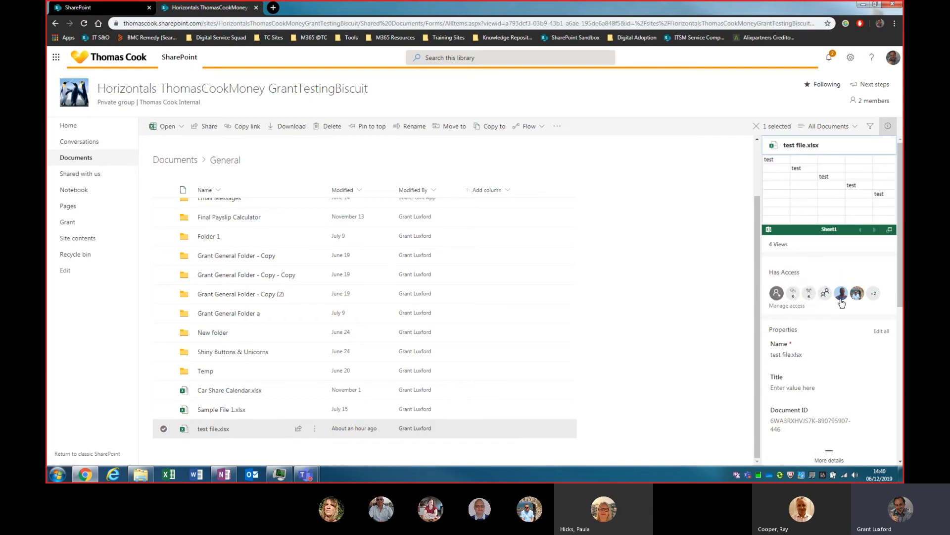
pyautogui.click(784, 307)
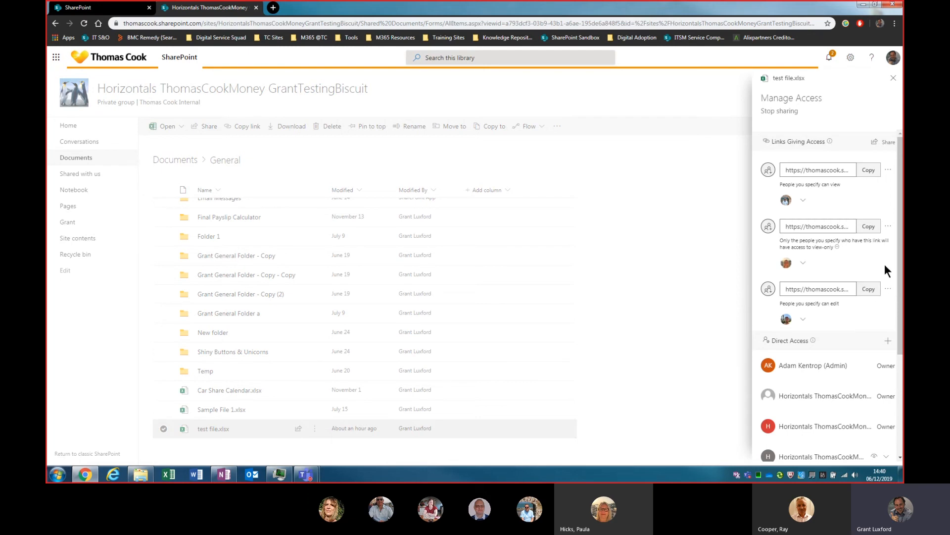
pyautogui.moveTo(901, 268); pyautogui.dragTo(902, 332)
pyautogui.scroll(3, 867, 147)
pyautogui.moveTo(830, 142)
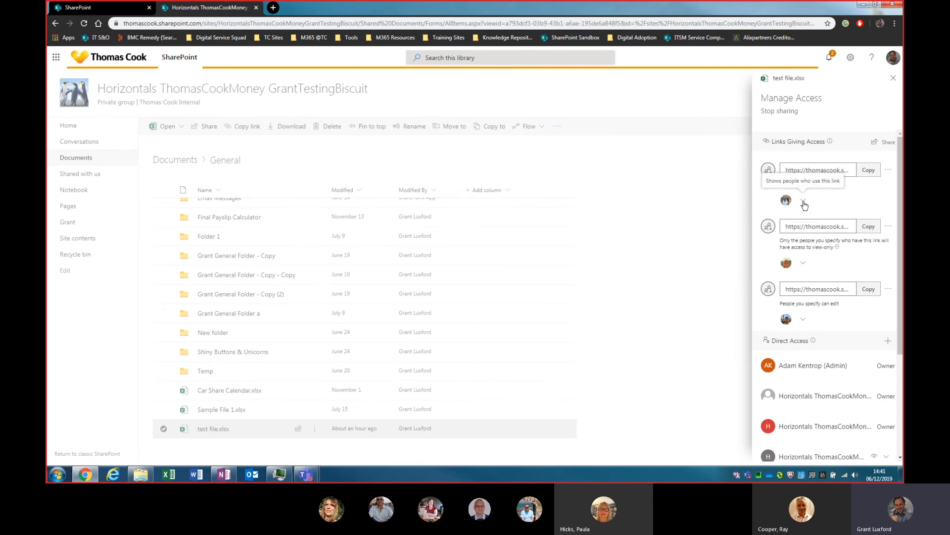
# - Inspect the settings of each of the three sharing links on test file.xlsx and review its Direct Access list
pyautogui.click(889, 171)
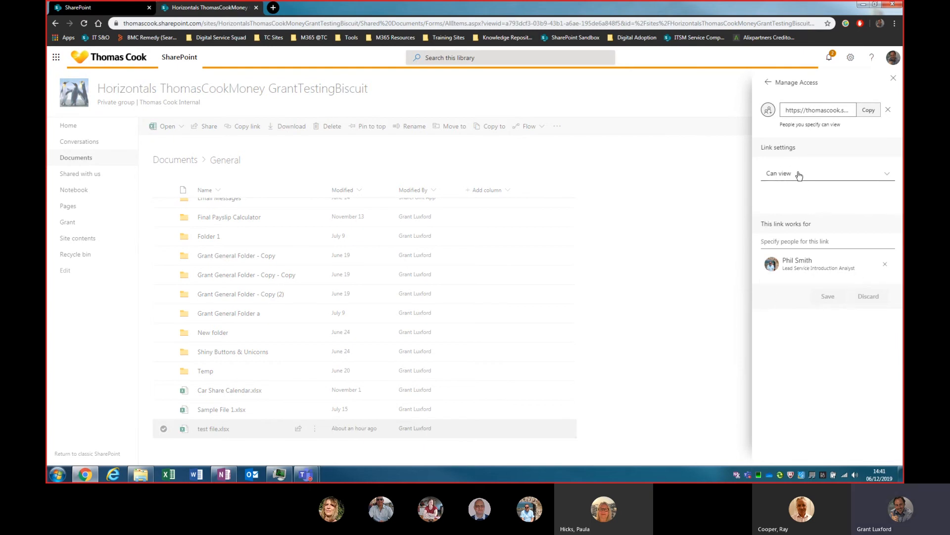
pyautogui.click(769, 83)
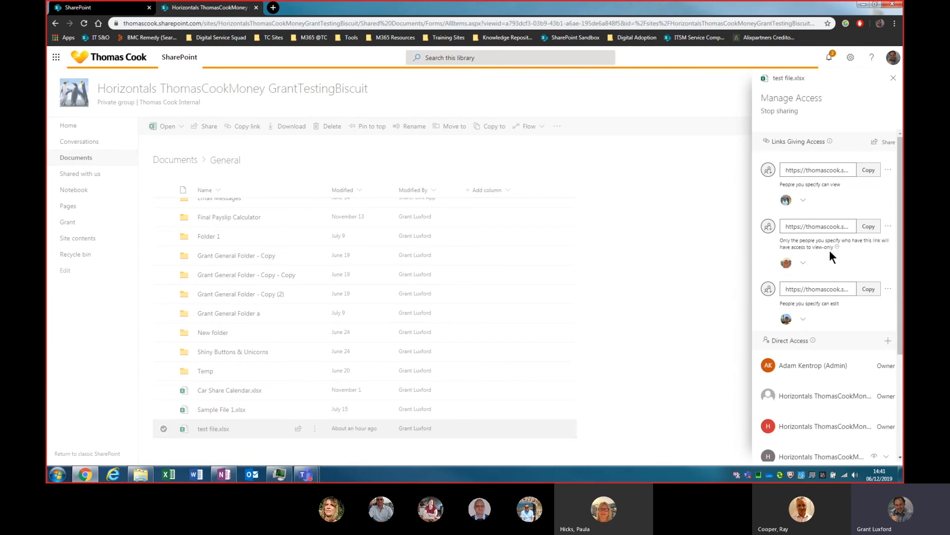
pyautogui.moveTo(837, 248)
pyautogui.click(889, 228)
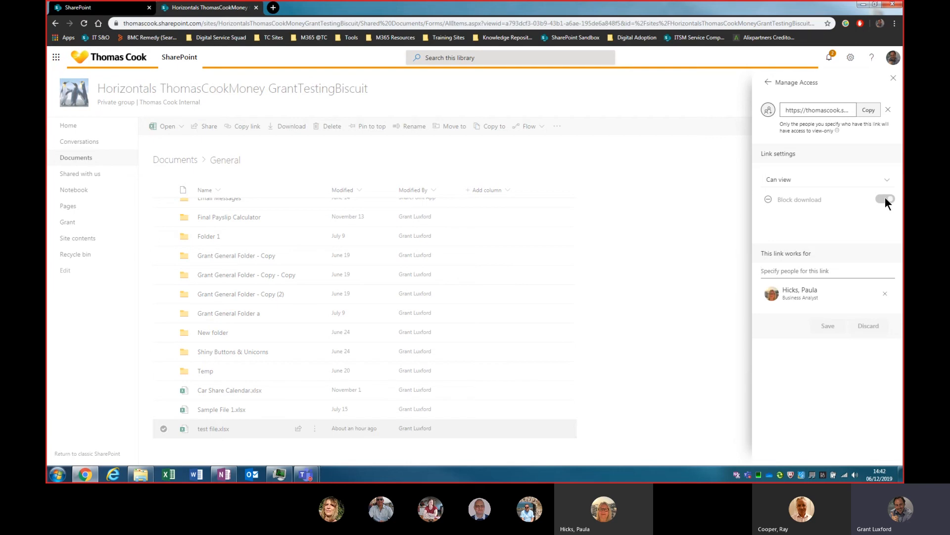
pyautogui.click(768, 83)
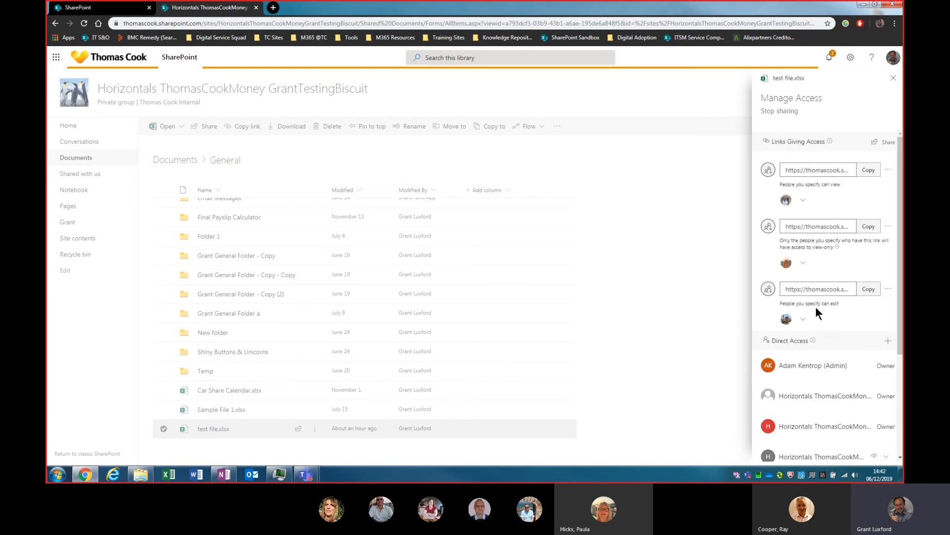
pyautogui.click(888, 291)
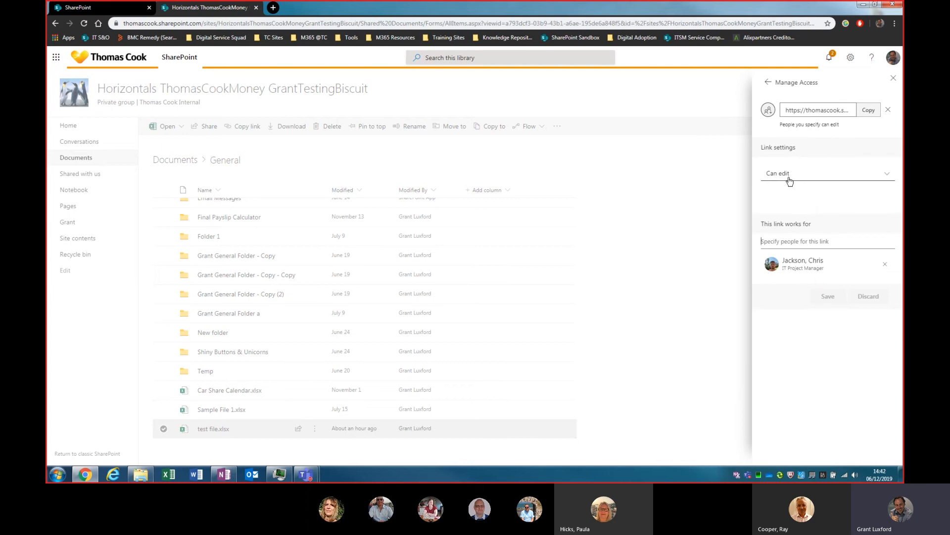
pyautogui.click(769, 83)
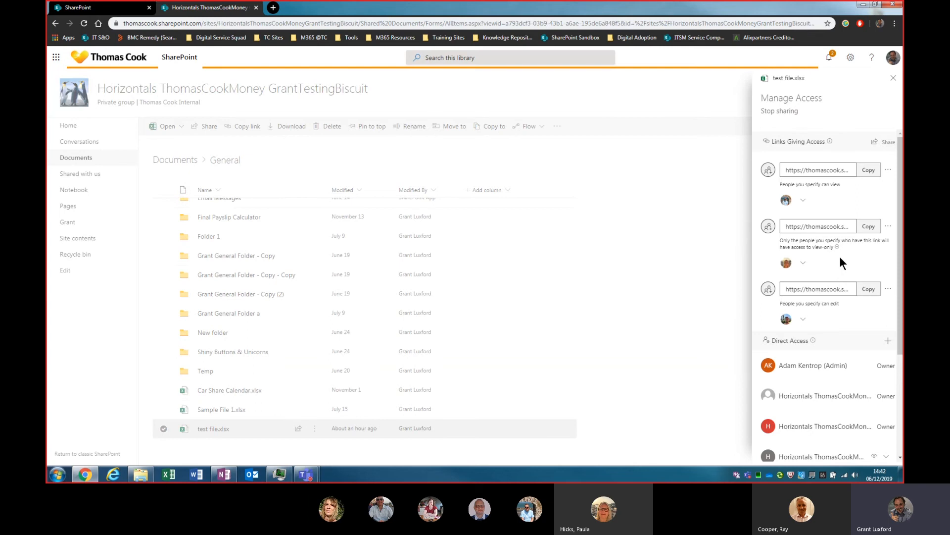
pyautogui.scroll(-1, 840, 299)
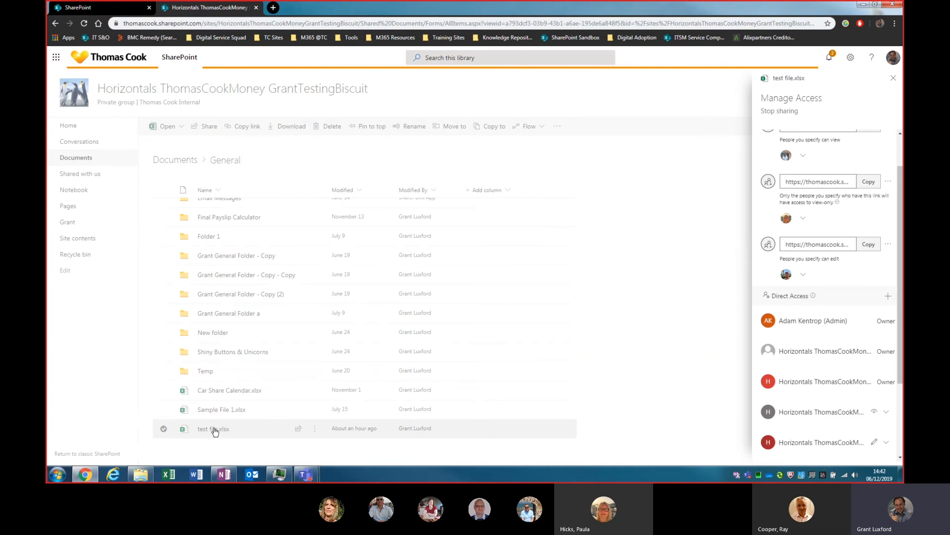
pyautogui.moveTo(898, 319); pyautogui.dragTo(896, 419)
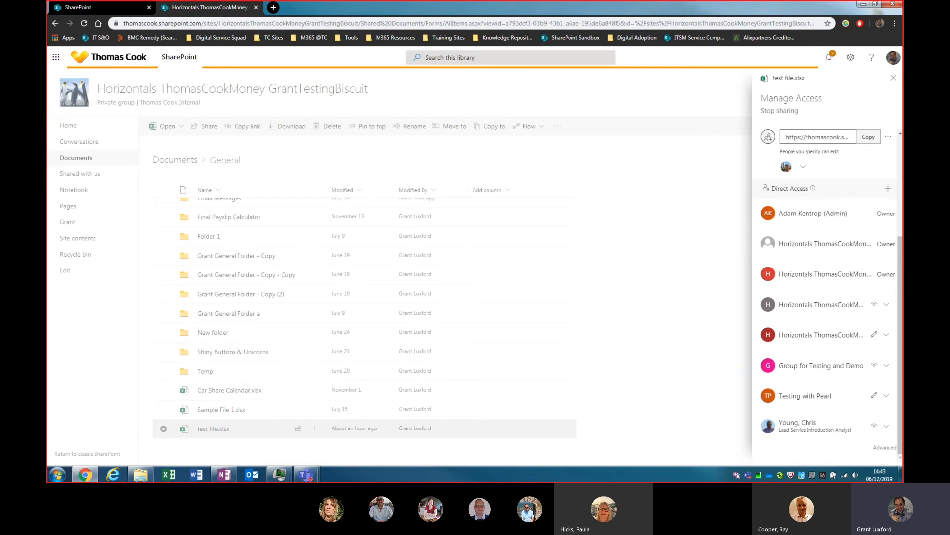
# - Review the sharing links and Direct Access information for test file.xlsx, including the settings of the first view-only link
pyautogui.moveTo(901, 380); pyautogui.dragTo(901, 278)
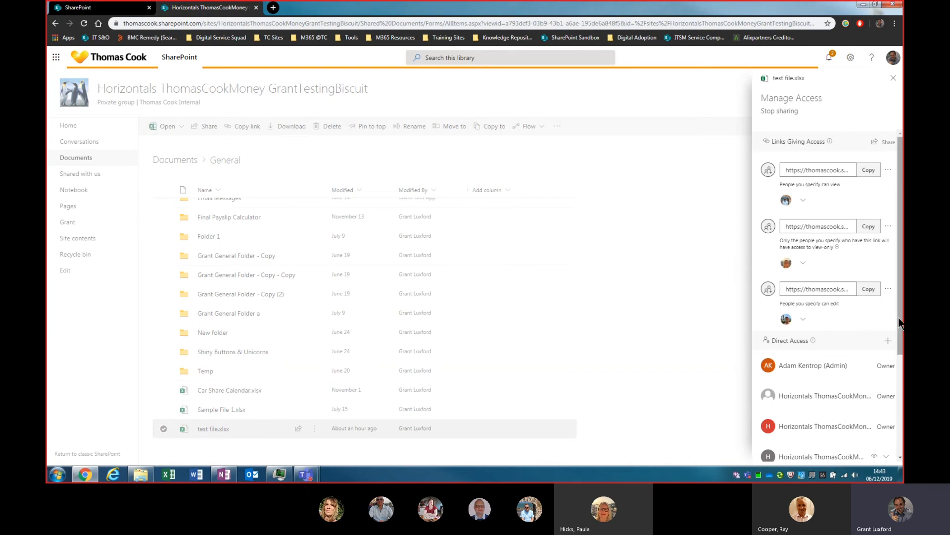
pyautogui.scroll(-3, 853, 300)
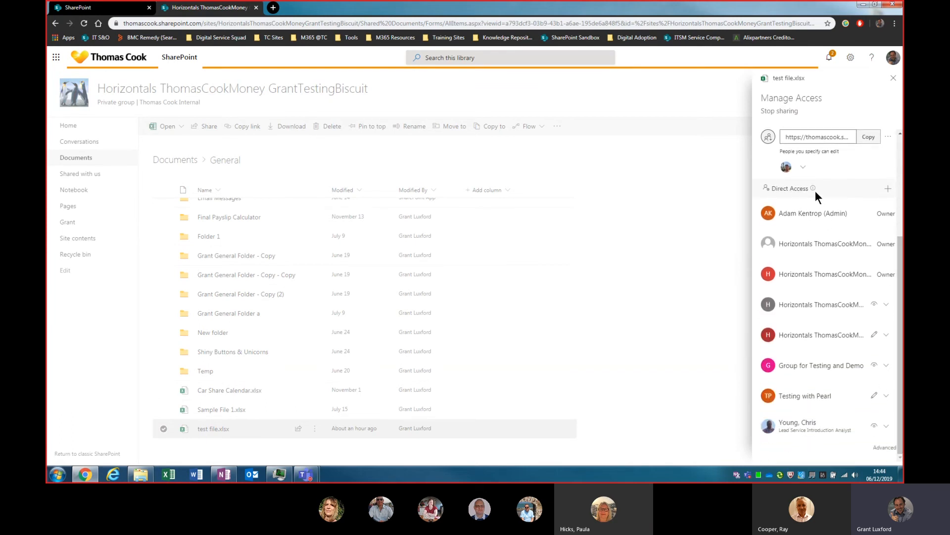
pyautogui.moveTo(814, 188)
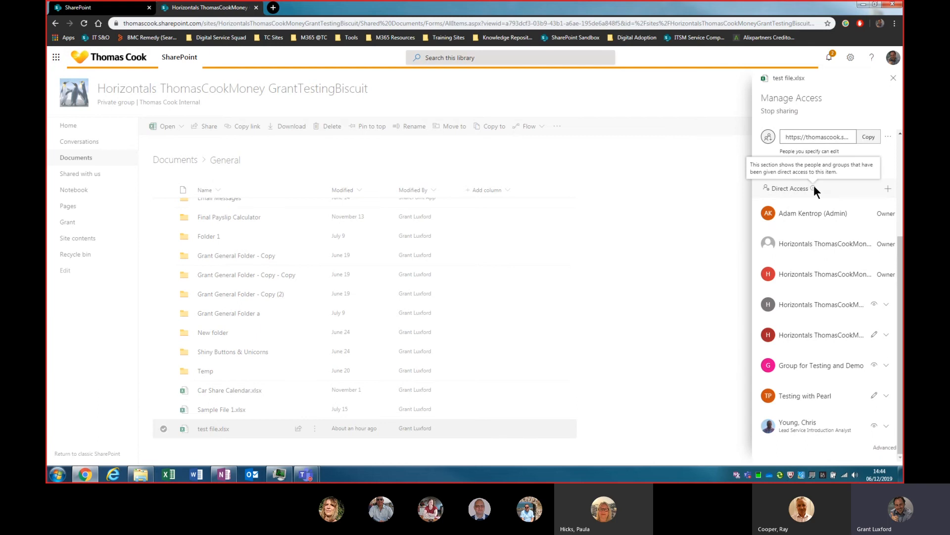
pyautogui.moveTo(901, 297); pyautogui.dragTo(864, 155)
pyautogui.moveTo(787, 202)
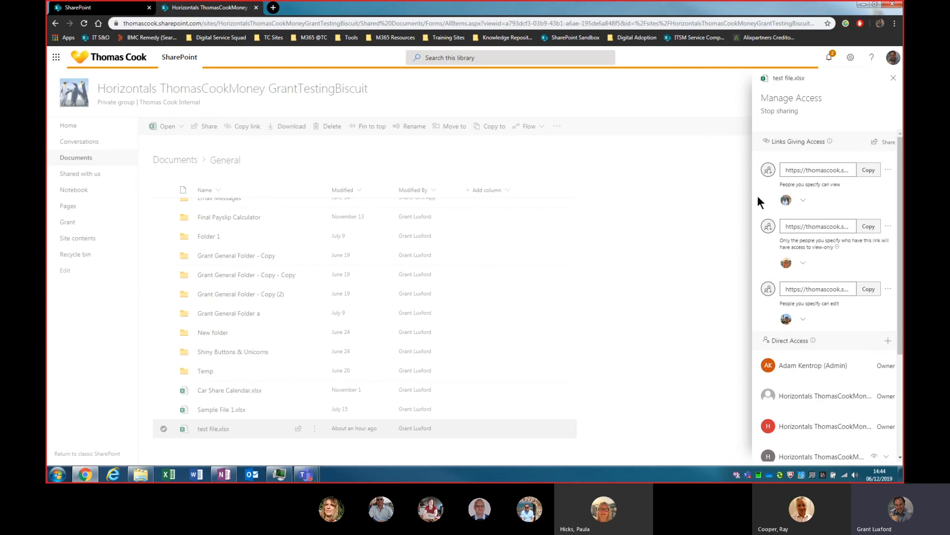
pyautogui.click(888, 170)
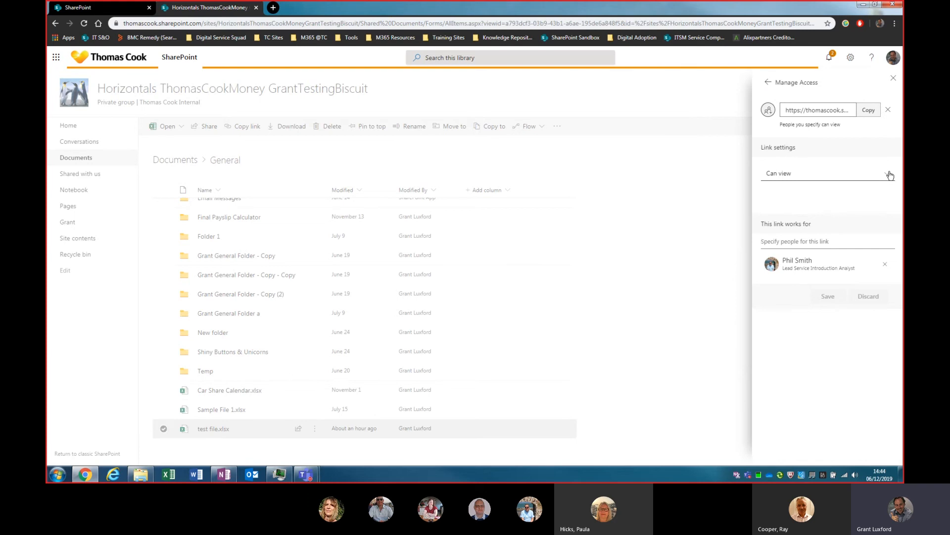
pyautogui.click(770, 82)
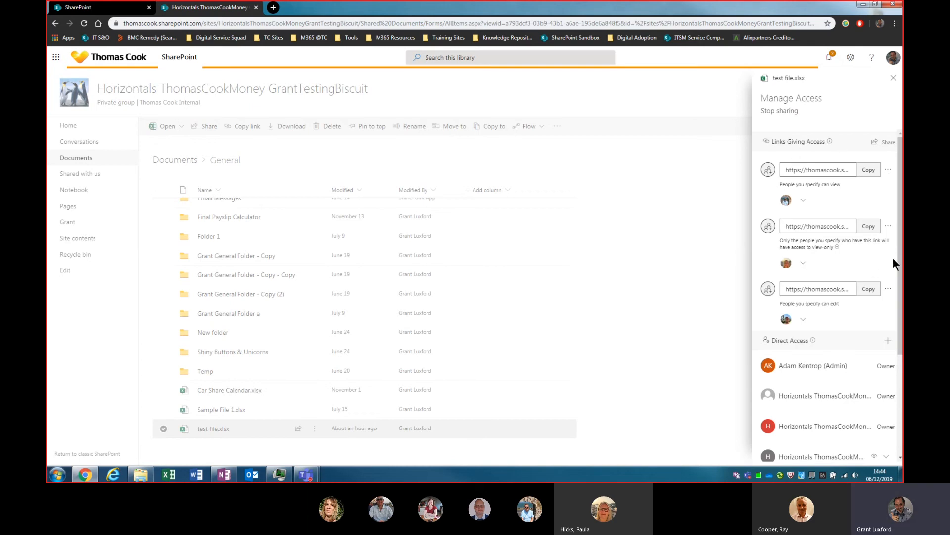
# - Open the advanced permissions page of test file.xlsx from its Manage Access view
pyautogui.scroll(-1, 901, 279)
pyautogui.moveTo(901, 279); pyautogui.dragTo(899, 379)
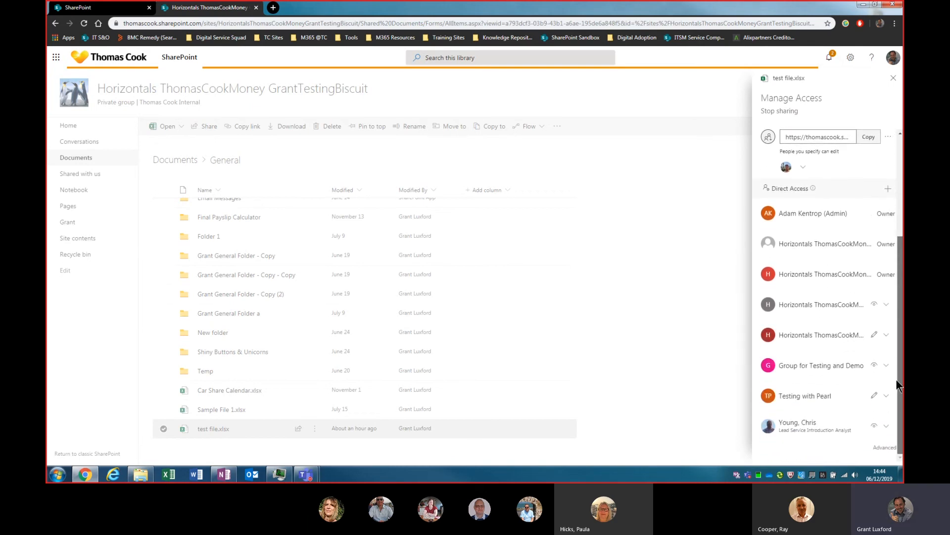
pyautogui.click(882, 448)
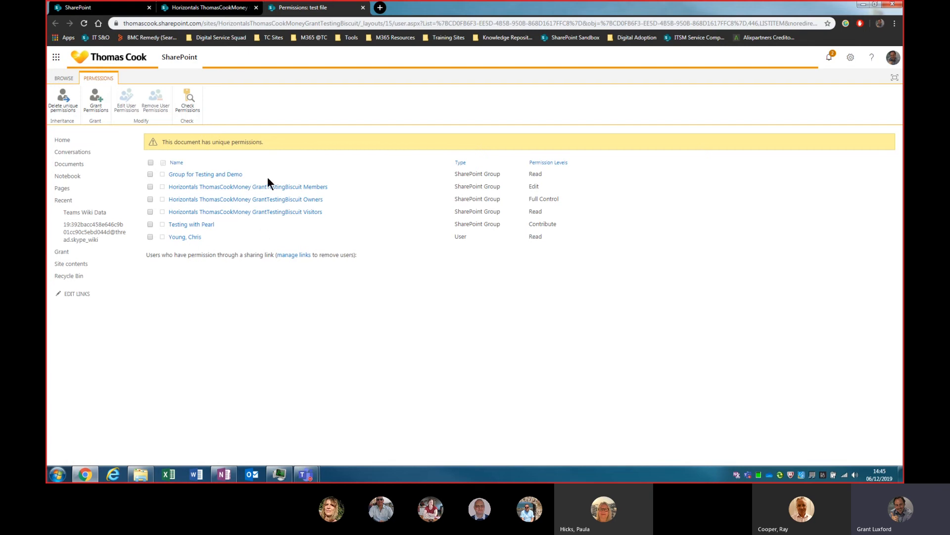
# - Select and deselect the individual user with Read permission and the group with Contribute permission, and close the file's permissions page
pyautogui.click(150, 236)
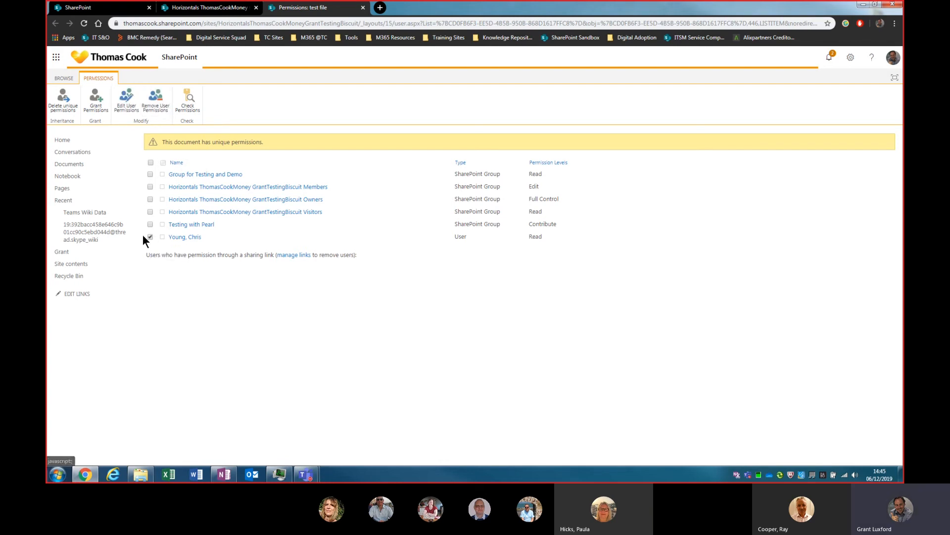
pyautogui.click(150, 236)
pyautogui.click(150, 224)
pyautogui.click(150, 224)
pyautogui.click(151, 224)
pyautogui.click(149, 224)
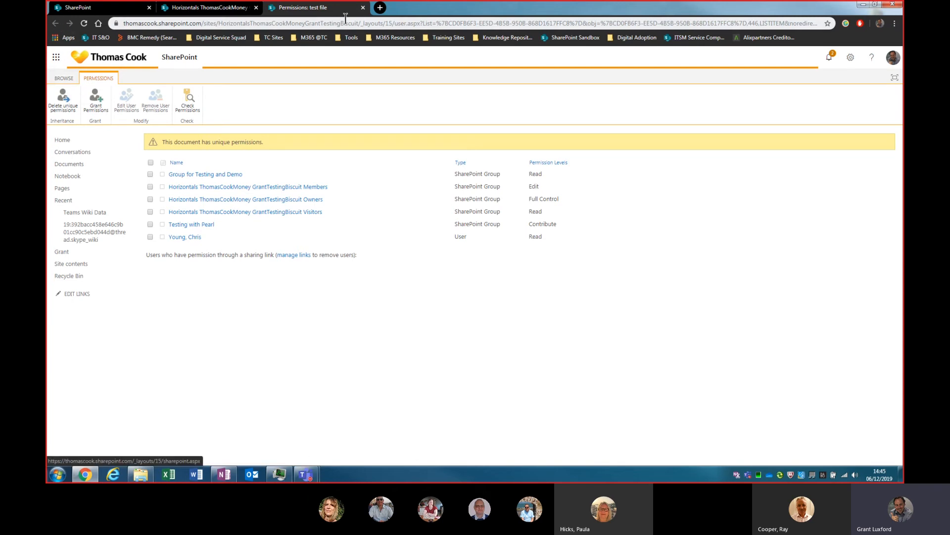
pyautogui.click(363, 7)
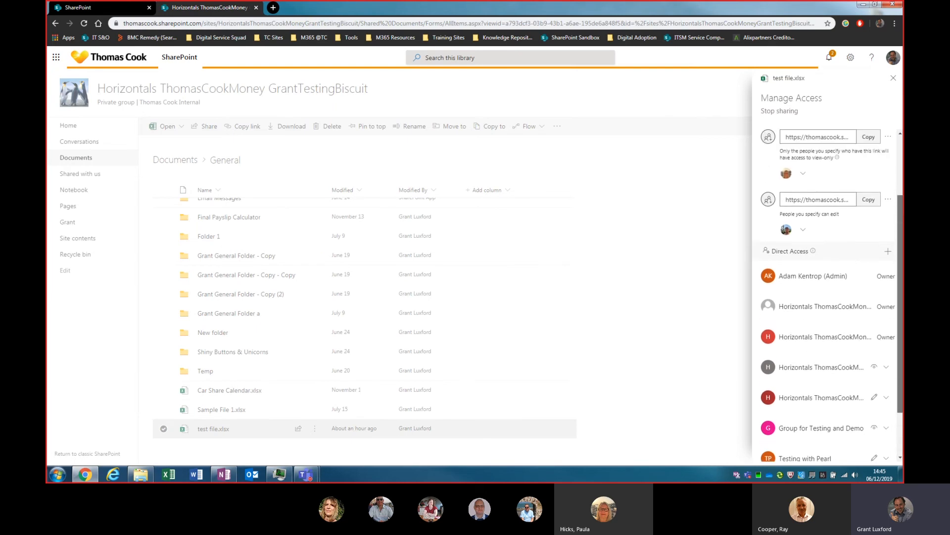
# - Look through the sharing links and Direct Access entries of test file.xlsx once more and close Manage Access
pyautogui.scroll(-2, 826, 297)
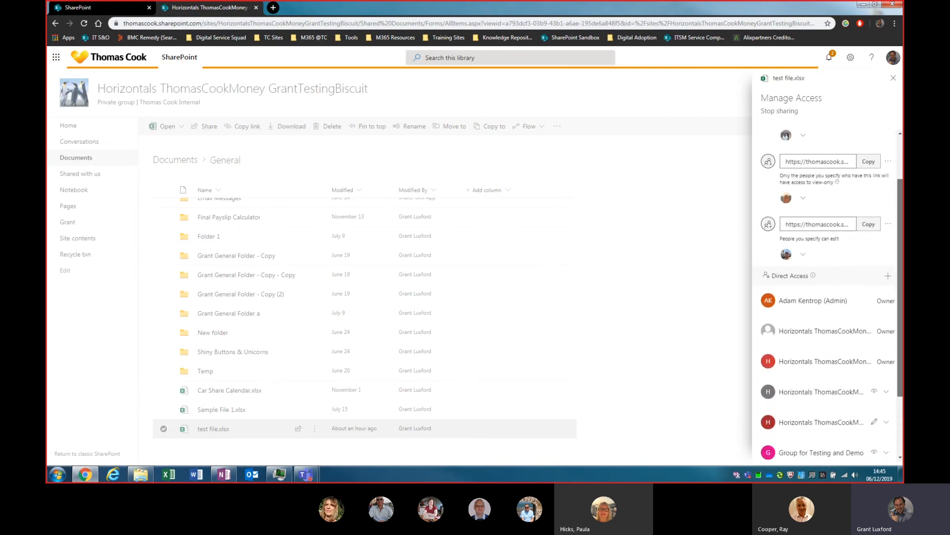
pyautogui.scroll(-3, 827, 297)
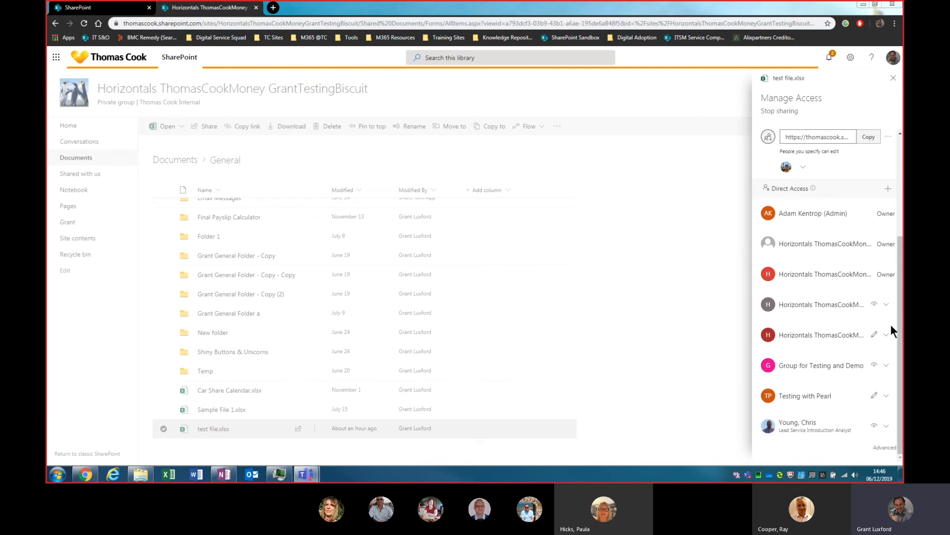
pyautogui.moveTo(902, 337); pyautogui.dragTo(902, 138)
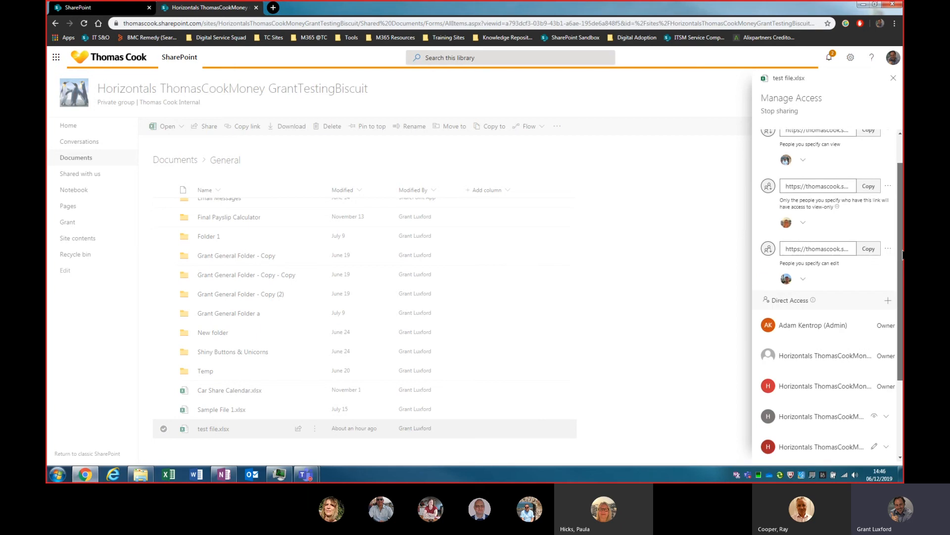
pyautogui.click(894, 79)
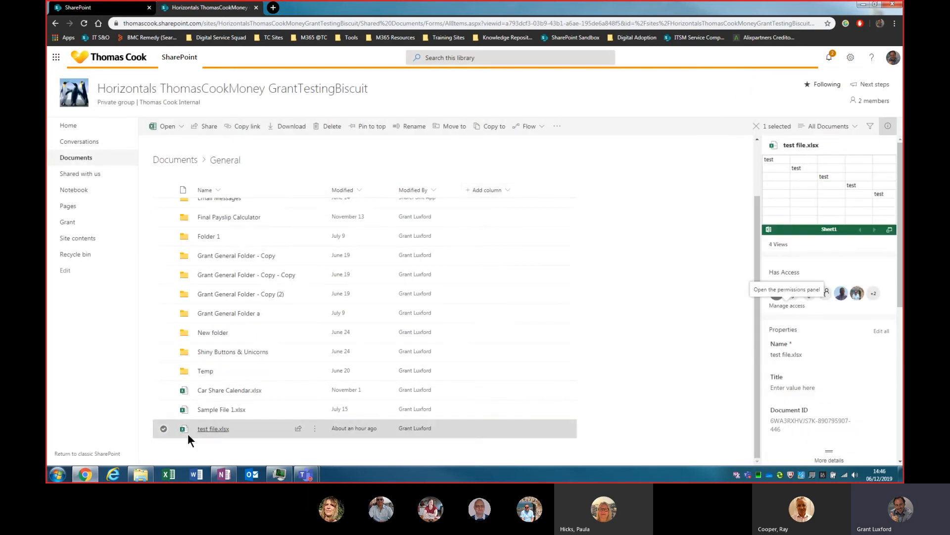
# - Switch to Microsoft Teams, open the Horizontals ThomasCookMoney team's member management from its General channel, and view the add-member dialog without adding anyone
pyautogui.moveTo(48, 233); pyautogui.dragTo(570, 2)
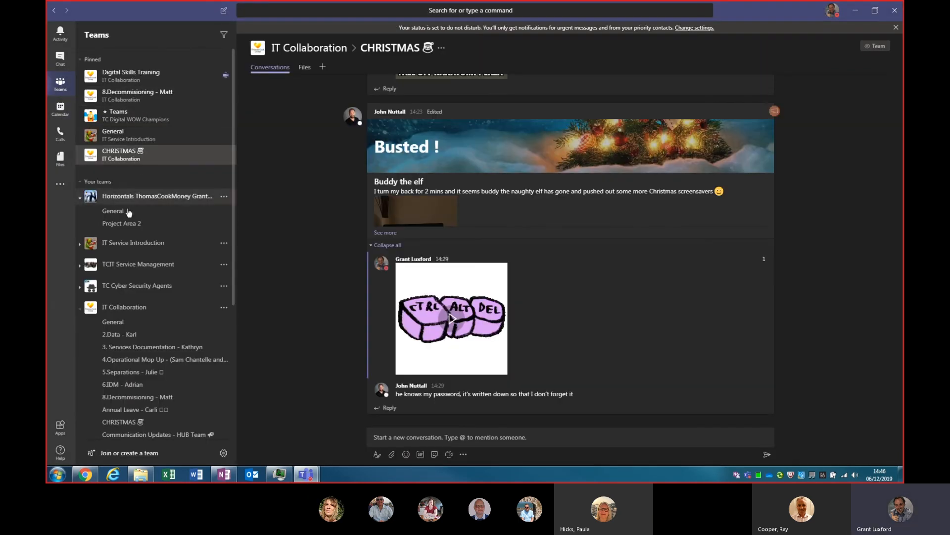
pyautogui.click(128, 212)
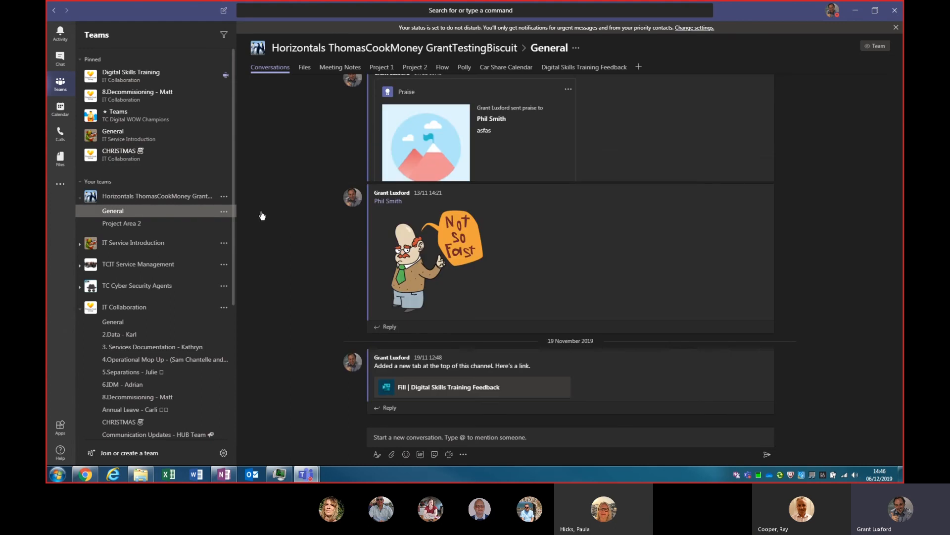
pyautogui.click(416, 49)
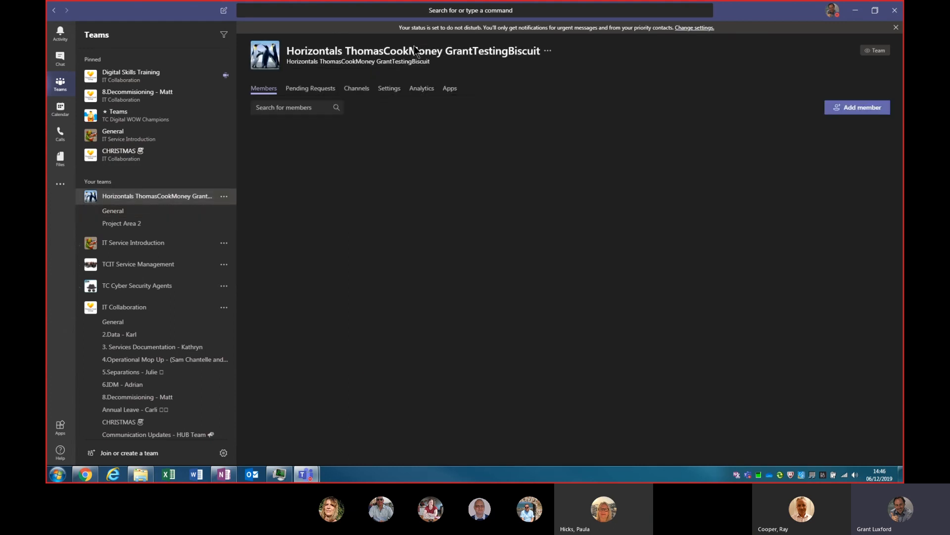
pyautogui.click(848, 108)
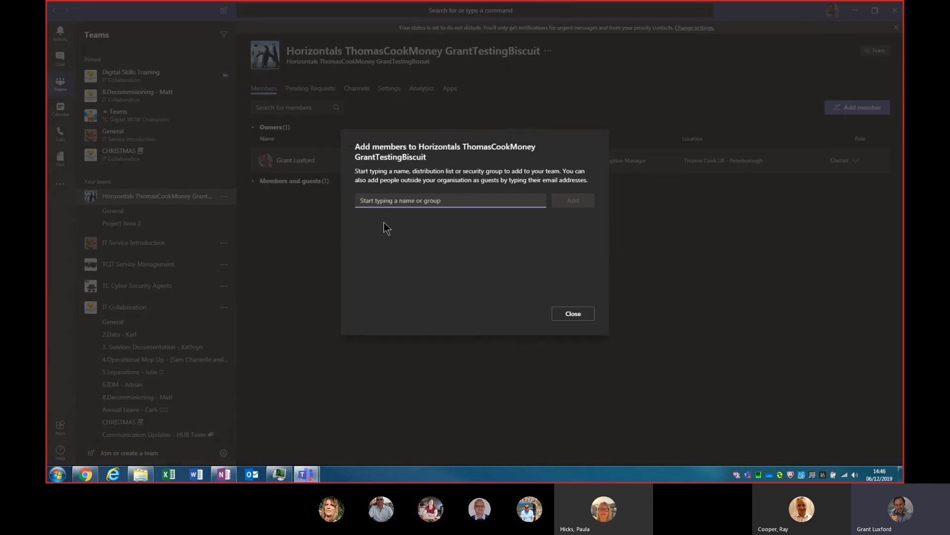
pyautogui.click(573, 313)
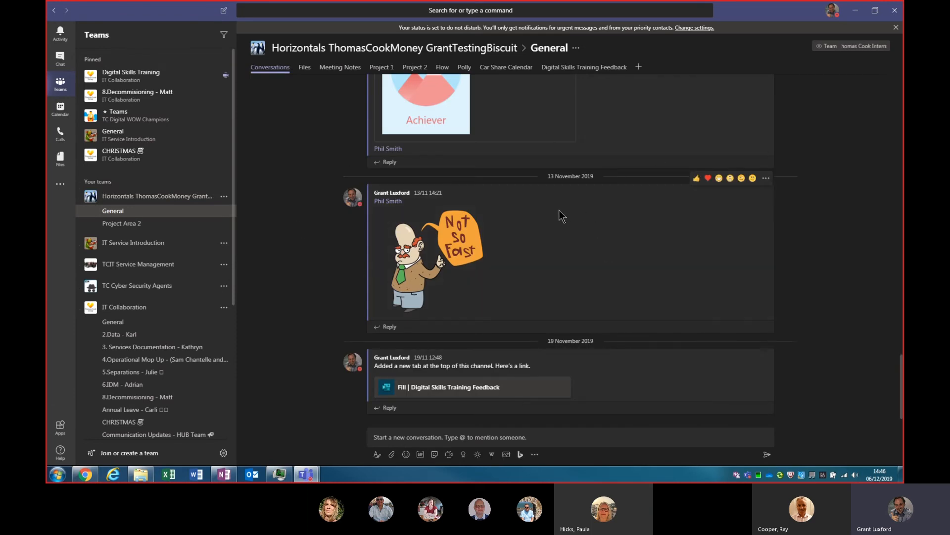
# - Return to the SharePoint document library in Chrome, hide the details of test file.xlsx and clear its selection
pyautogui.click(854, 11)
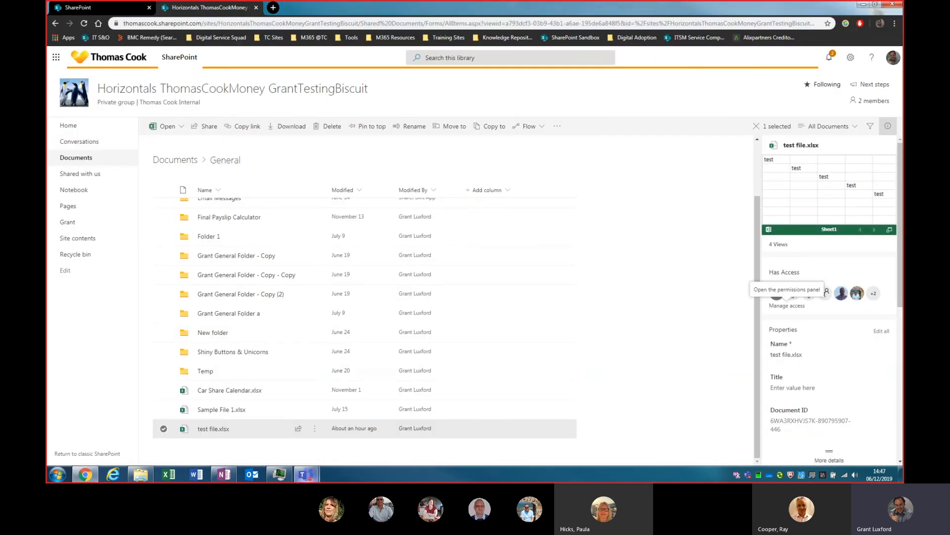
pyautogui.moveTo(303, 477)
pyautogui.click(280, 423)
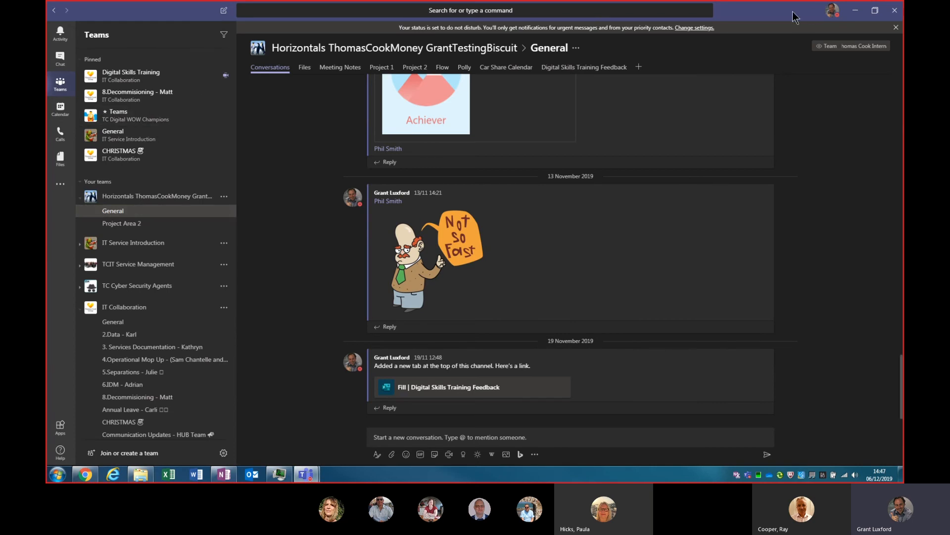
pyautogui.click(856, 10)
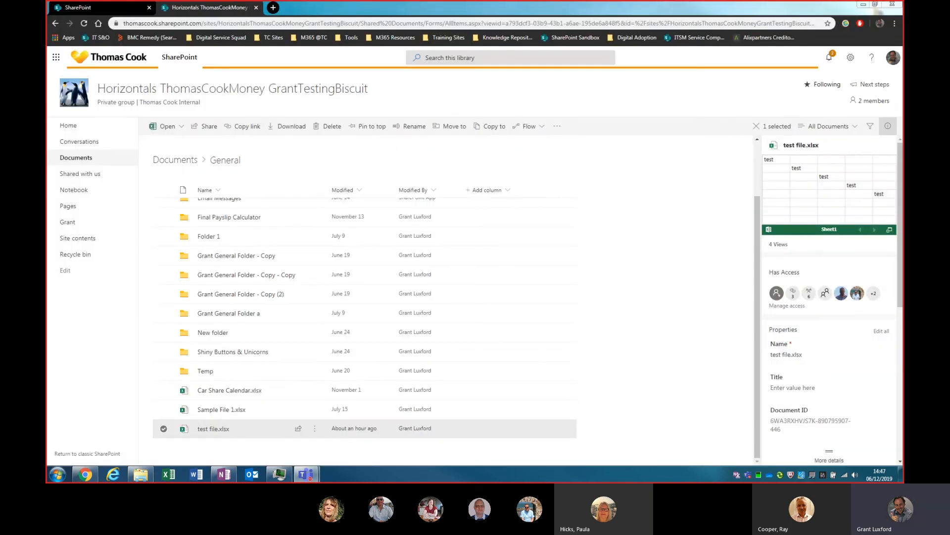
pyautogui.click(888, 128)
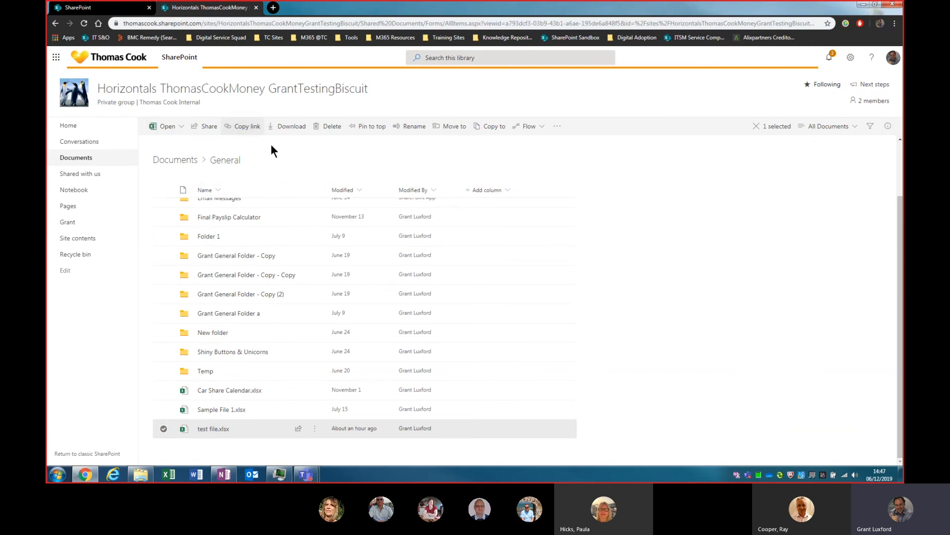
pyautogui.click(163, 428)
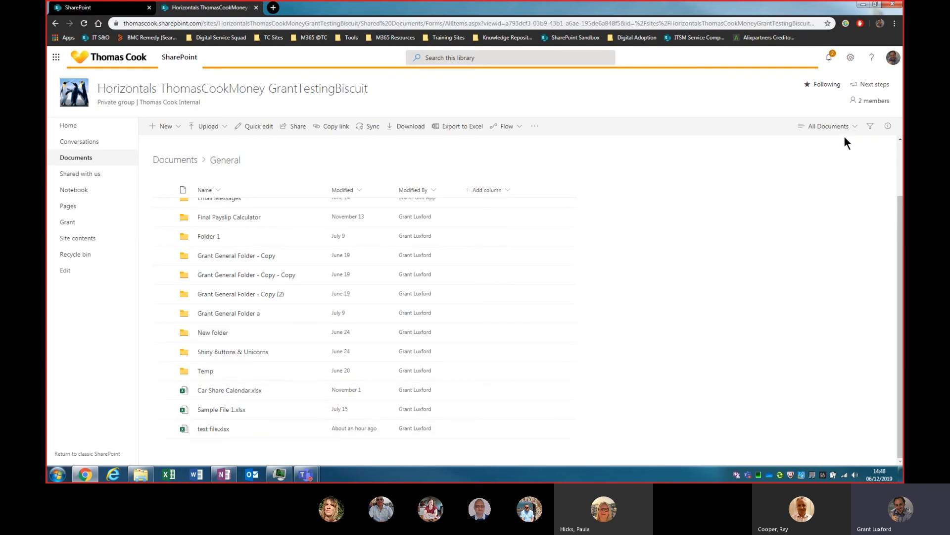
# - Open the SharePoint site's permissions and go on to its advanced permissions settings
pyautogui.click(849, 58)
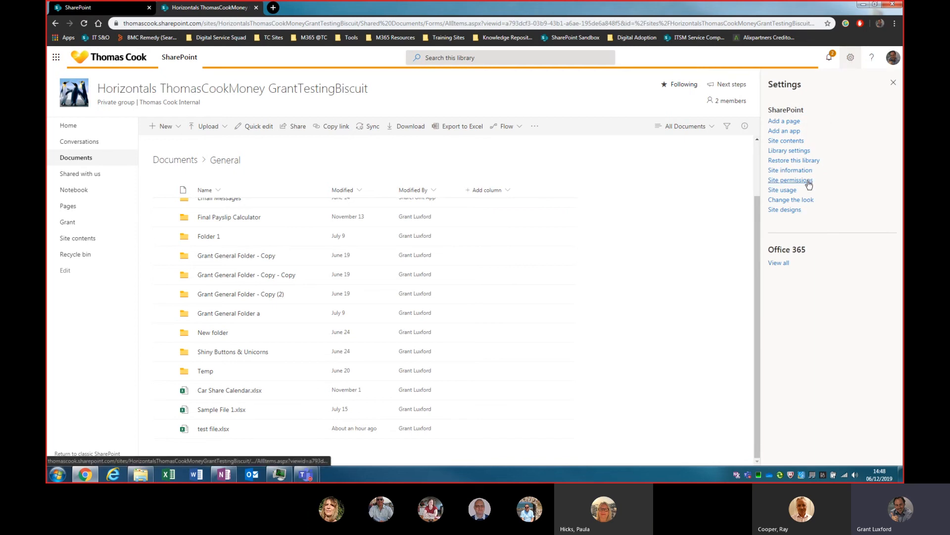
pyautogui.click(850, 58)
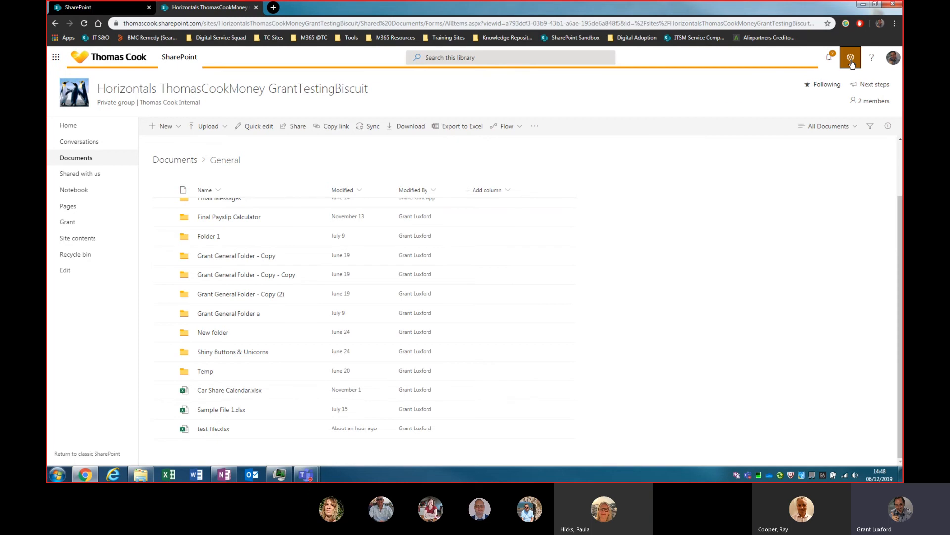
pyautogui.click(852, 64)
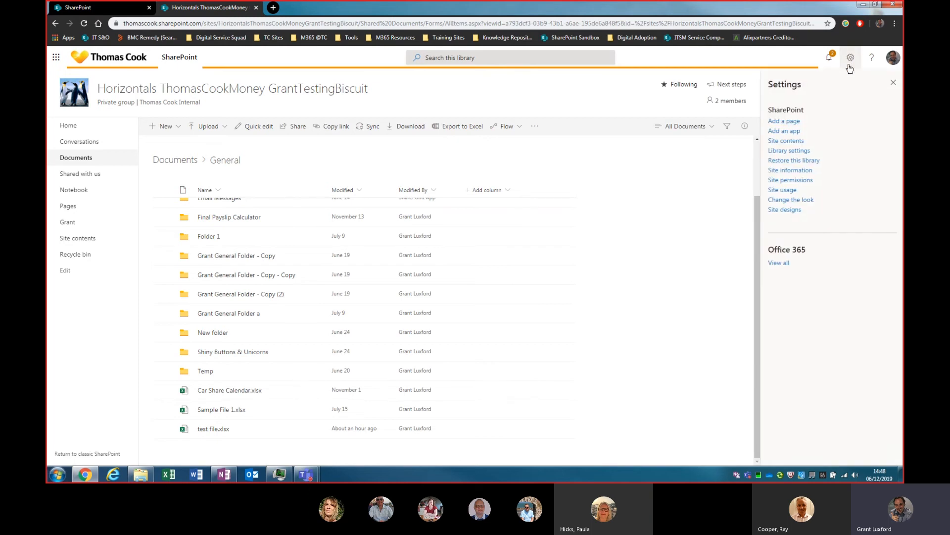
pyautogui.click(803, 184)
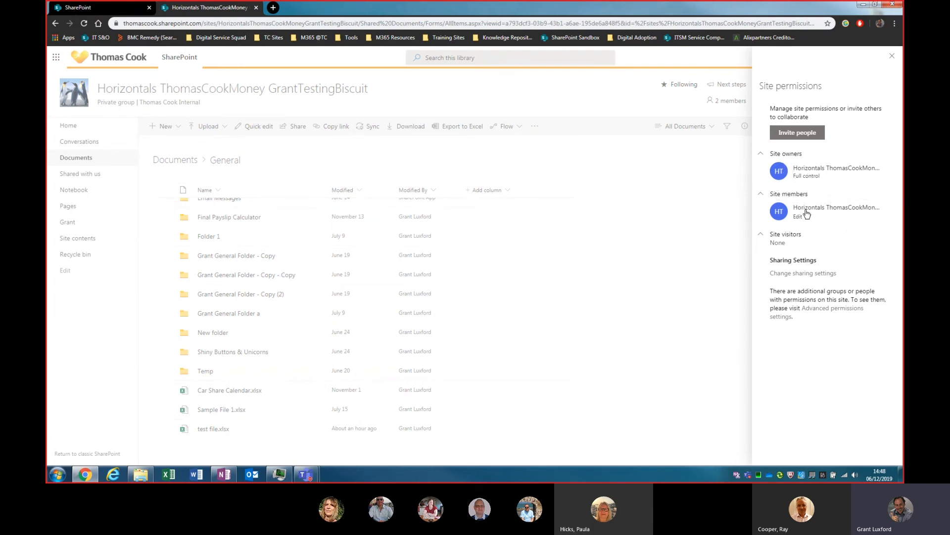
pyautogui.click(829, 313)
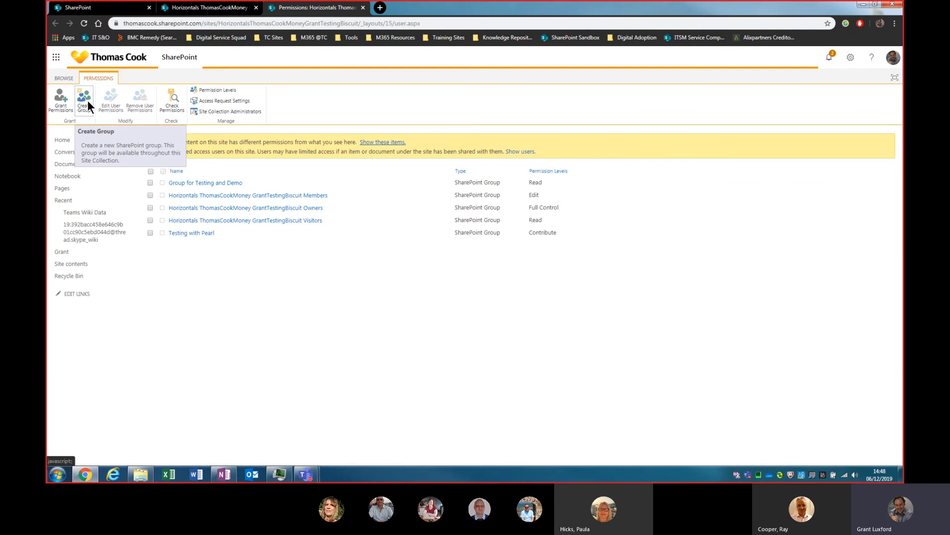
# - Start creating a new SharePoint group named Collaboration Group, leaving its description empty
pyautogui.click(88, 99)
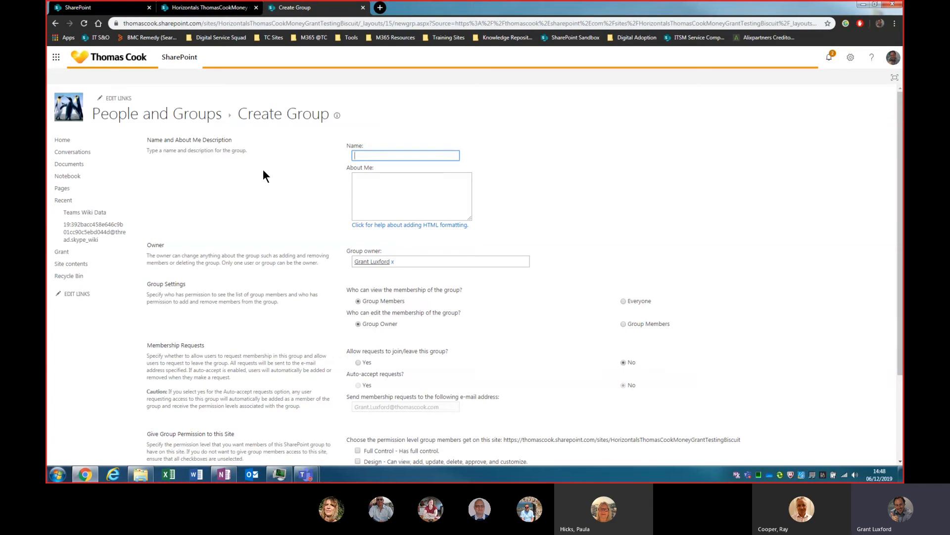
pyautogui.write('Collaboration Group')
pyautogui.click(370, 186)
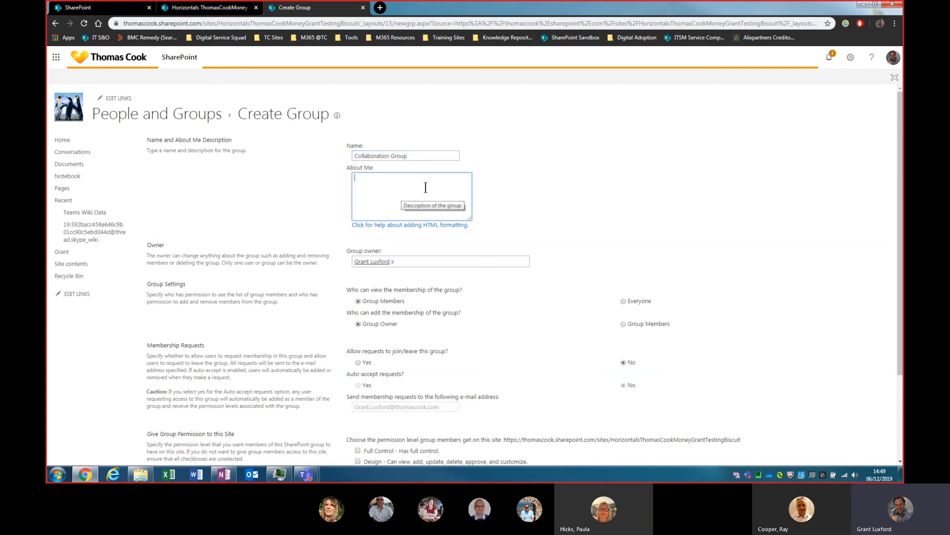
pyautogui.scroll(-1, 322, 191)
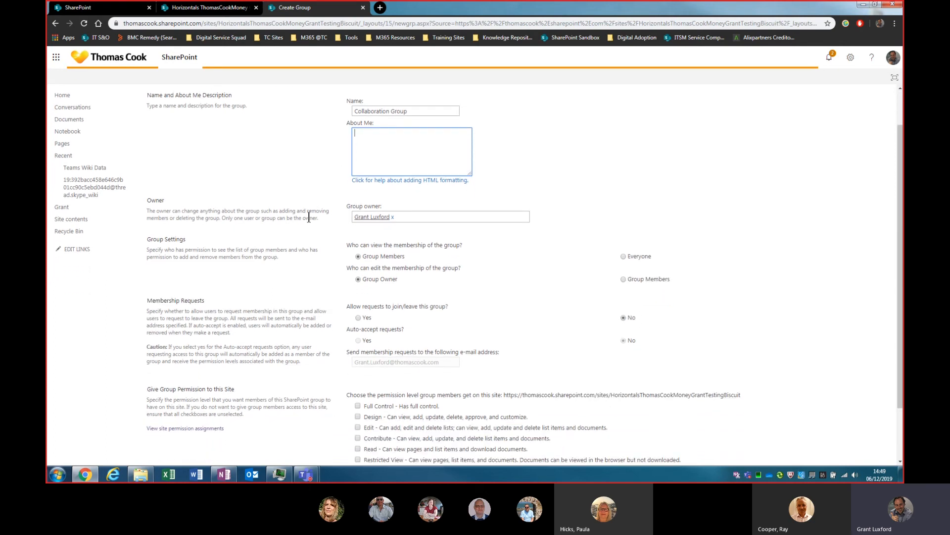
# - Try looking up "IT Collab" as a group owner and clear the typed text from the owner entry
pyautogui.click(411, 218)
pyautogui.write('IT Collab')
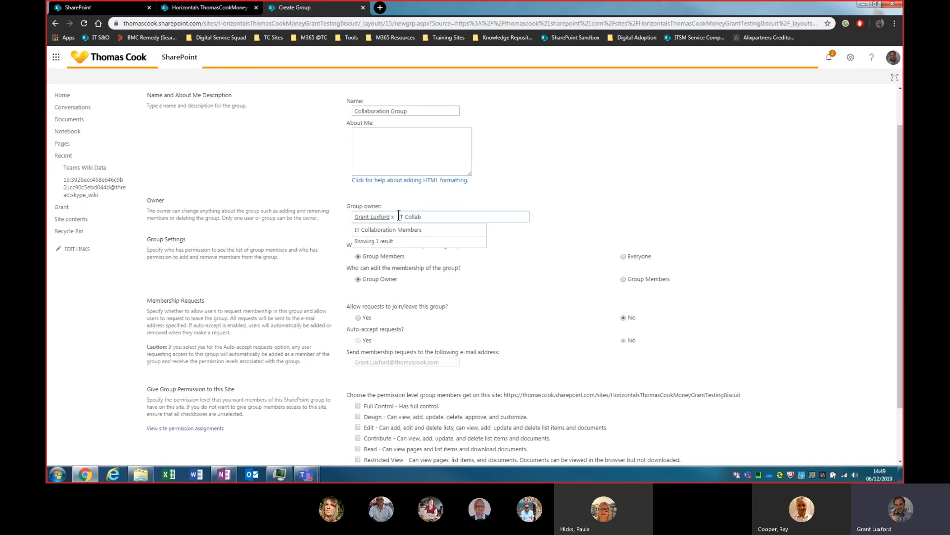
pyautogui.press('BackSpace')
pyautogui.press('BackSpace')
pyautogui.press('BackSpace')
pyautogui.press('BackSpace')
pyautogui.press('BackSpace')
pyautogui.press('BackSpace')
pyautogui.press('BackSpace')
pyautogui.press('BackSpace')
pyautogui.press('BackSpace')
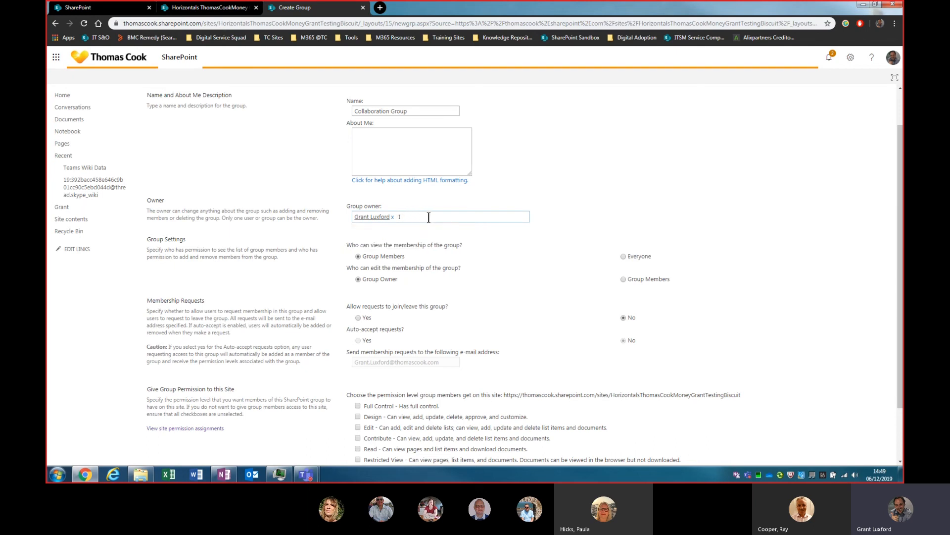
# - Replace the group owner entry by searching for the owner's first name and selecting the Digital Workplace Adoption Manager
pyautogui.press('BackSpace')
pyautogui.write('IT')
pyautogui.press('BackSpace')
pyautogui.press('BackSpace')
pyautogui.write('Grant')
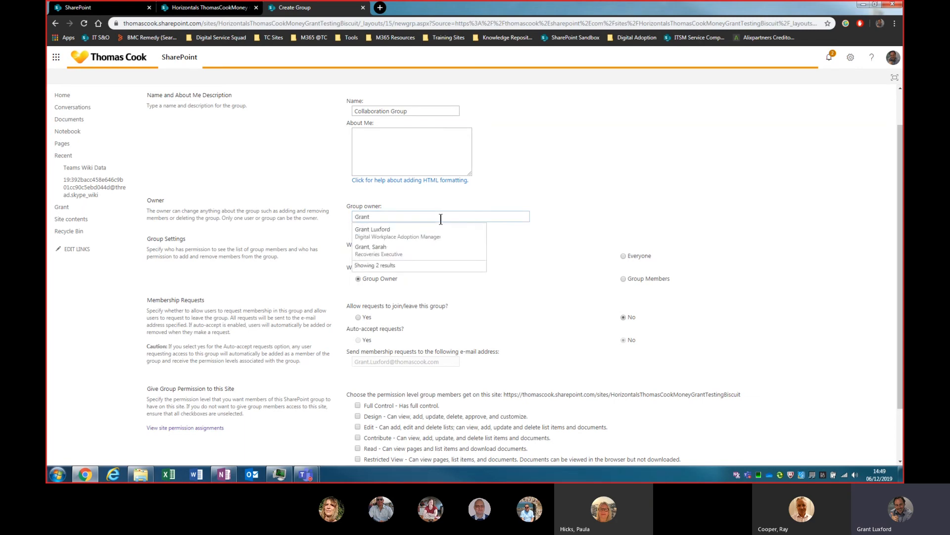
pyautogui.click(434, 233)
# - Let everyone view the group's membership, give it Read permission on the site, and create the group
pyautogui.scroll(-1, 542, 243)
pyautogui.scroll(-1, 542, 248)
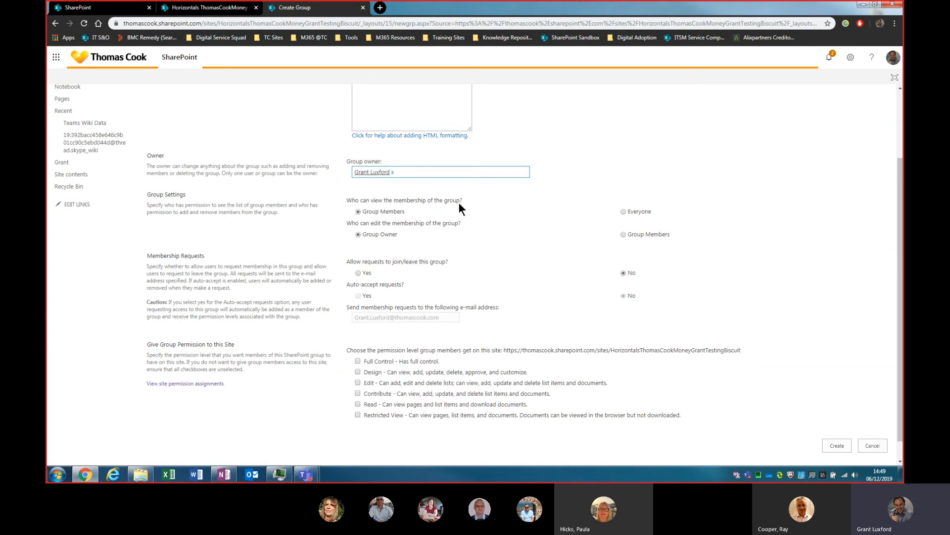
pyautogui.click(623, 211)
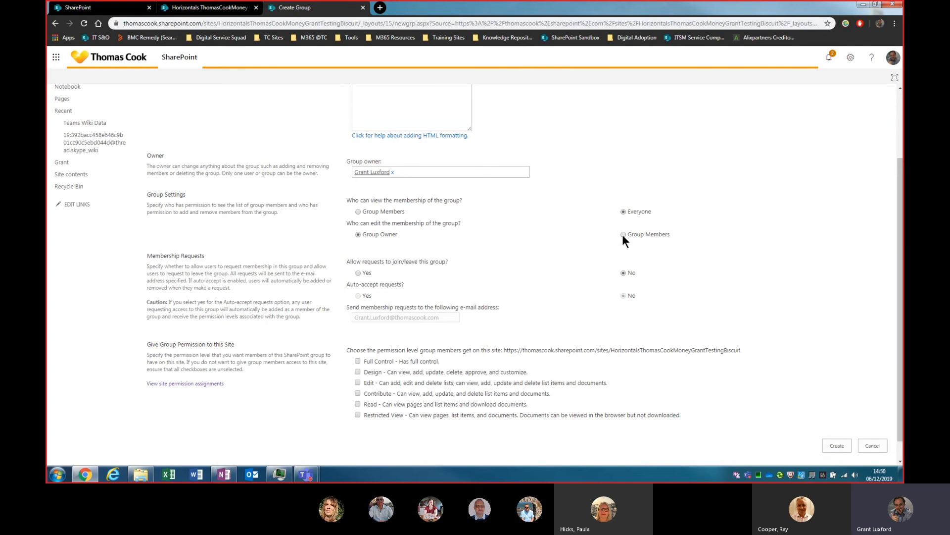
pyautogui.scroll(-1, 474, 251)
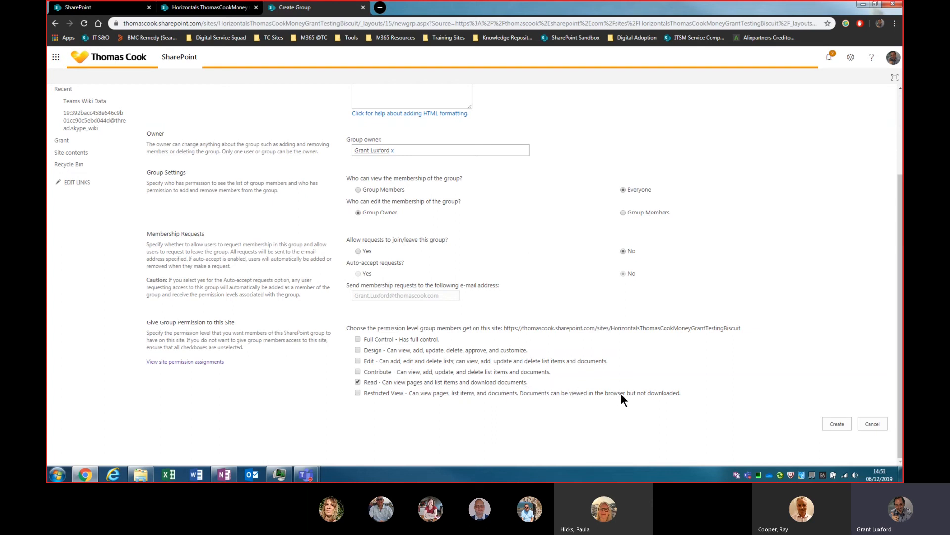
pyautogui.click(836, 423)
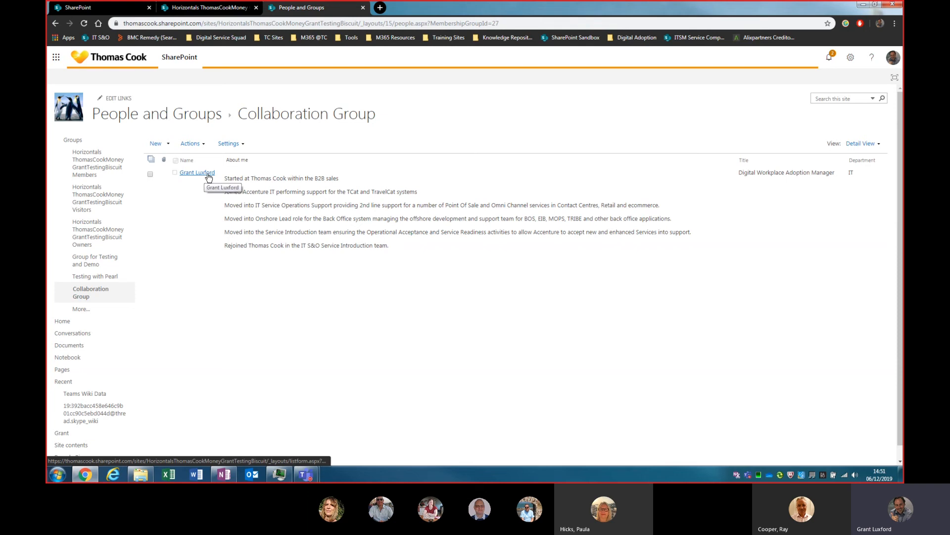
# - Start adding users to Collaboration Group and enter two colleagues, the Business Analyst and the Lead Service Introduction Analyst
pyautogui.click(169, 147)
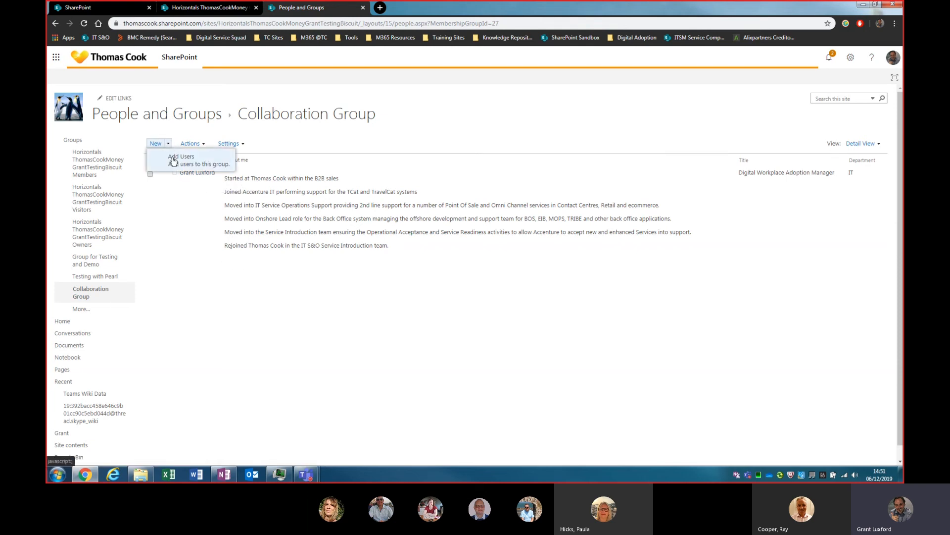
pyautogui.click(171, 156)
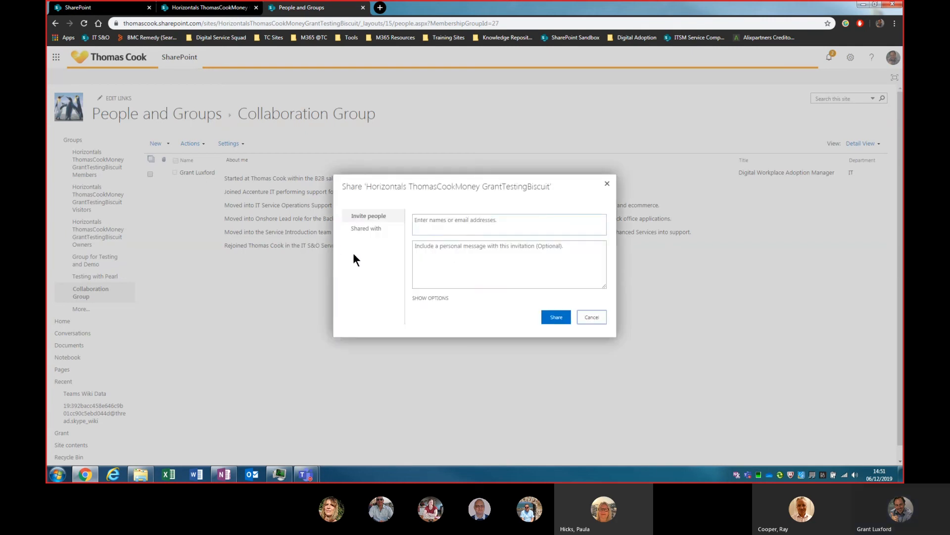
pyautogui.click(457, 222)
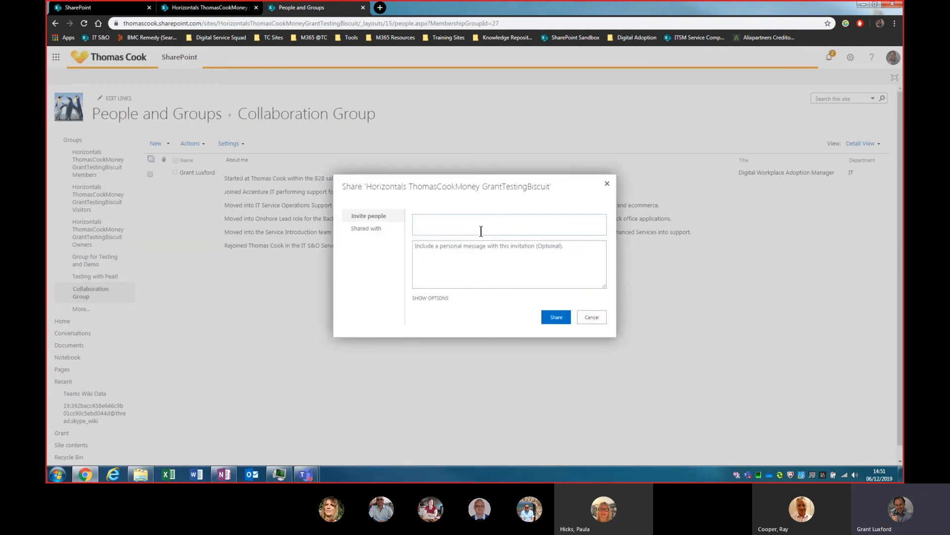
pyautogui.write('hicks')
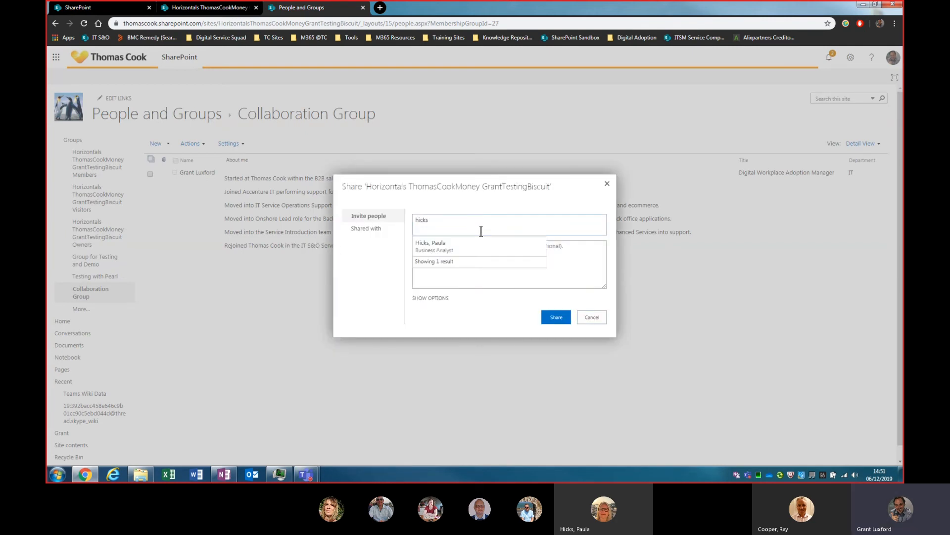
pyautogui.click(448, 244)
pyautogui.write('smith')
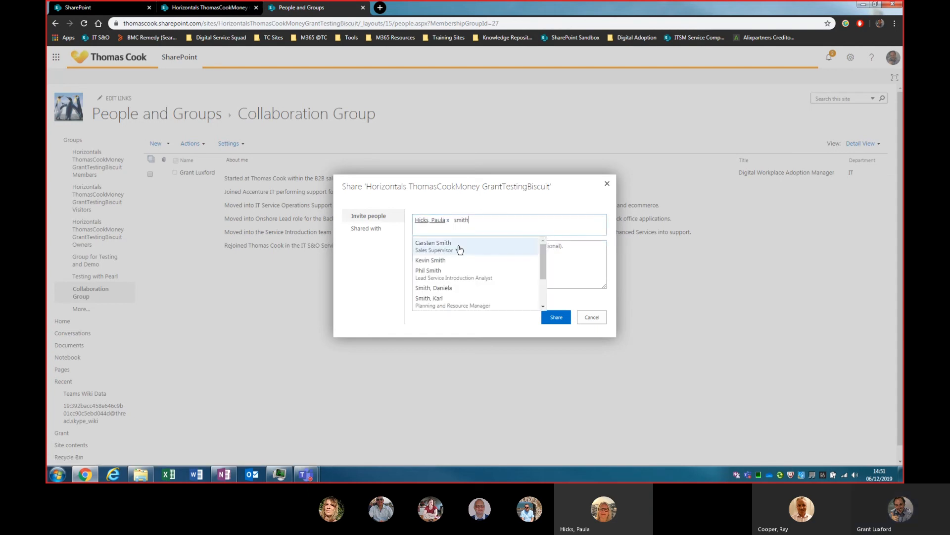
pyautogui.click(453, 268)
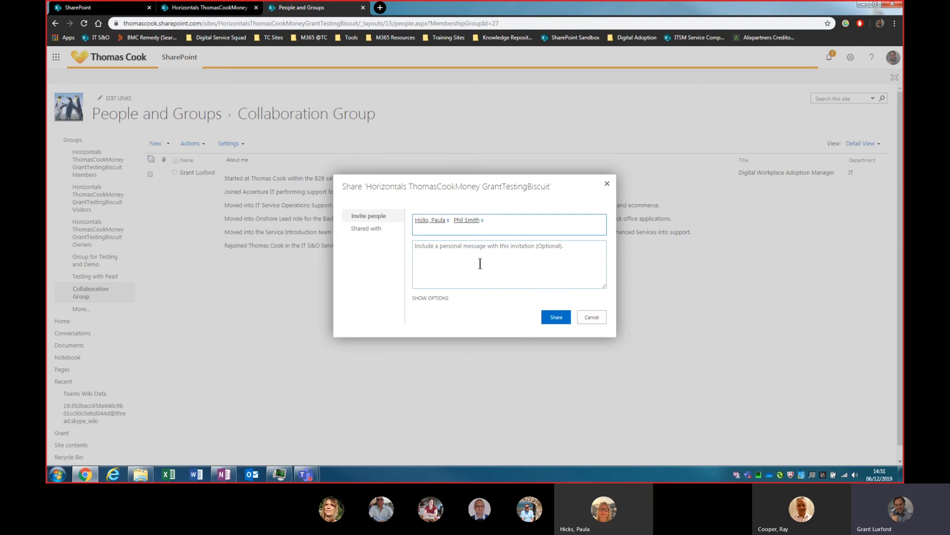
# - Leave the invitation's personal message empty and turn off sending an email invitation
pyautogui.click(470, 252)
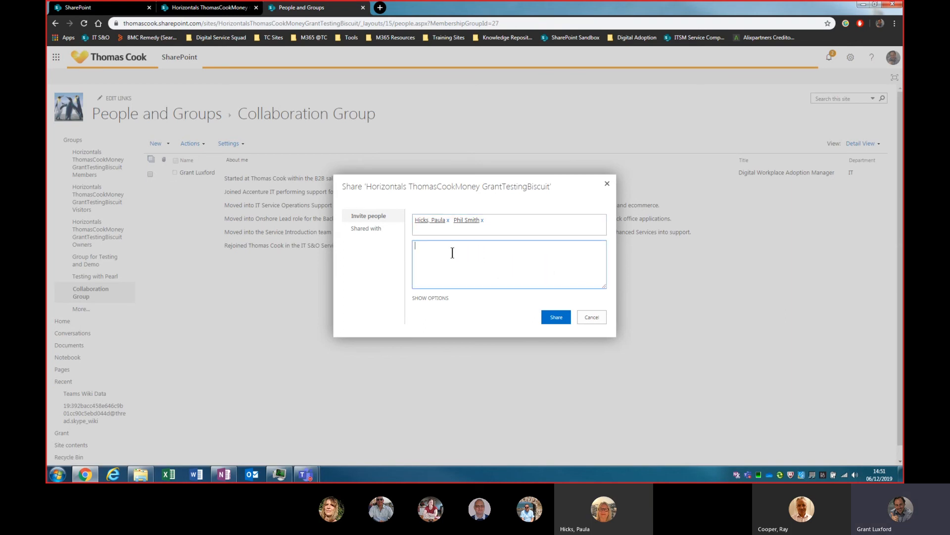
pyautogui.click(439, 299)
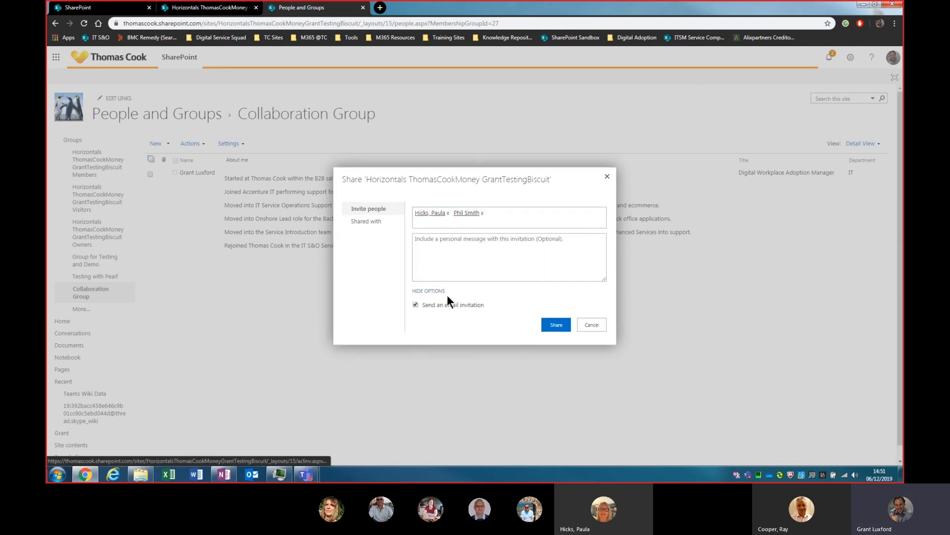
pyautogui.click(417, 303)
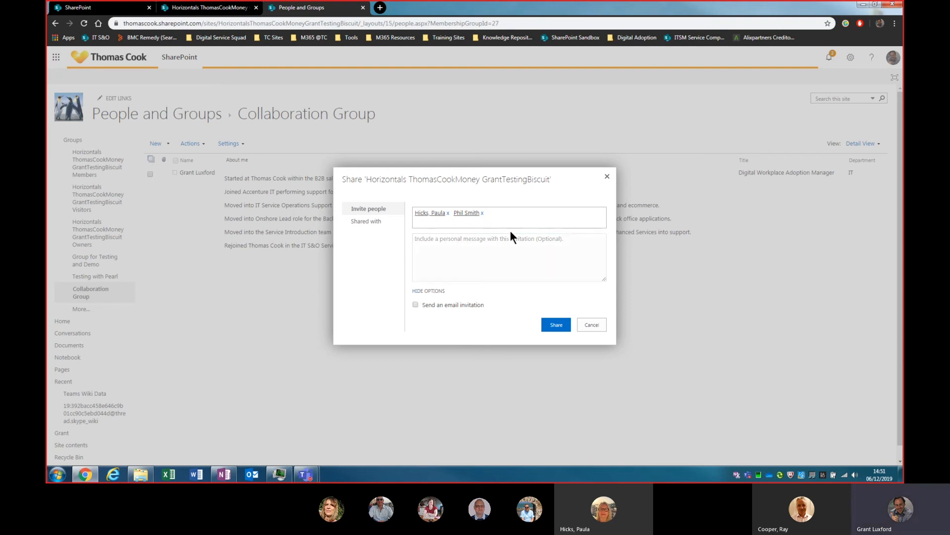
# - Add IT Service Introduction Members to the invited people and share to put all of them in the group
pyautogui.click(517, 218)
pyautogui.write('IT Service')
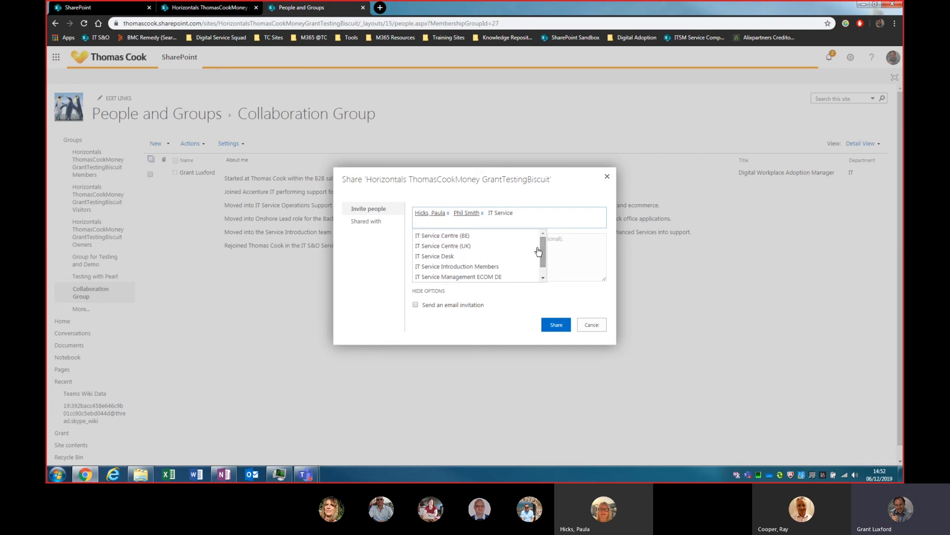
pyautogui.click(466, 267)
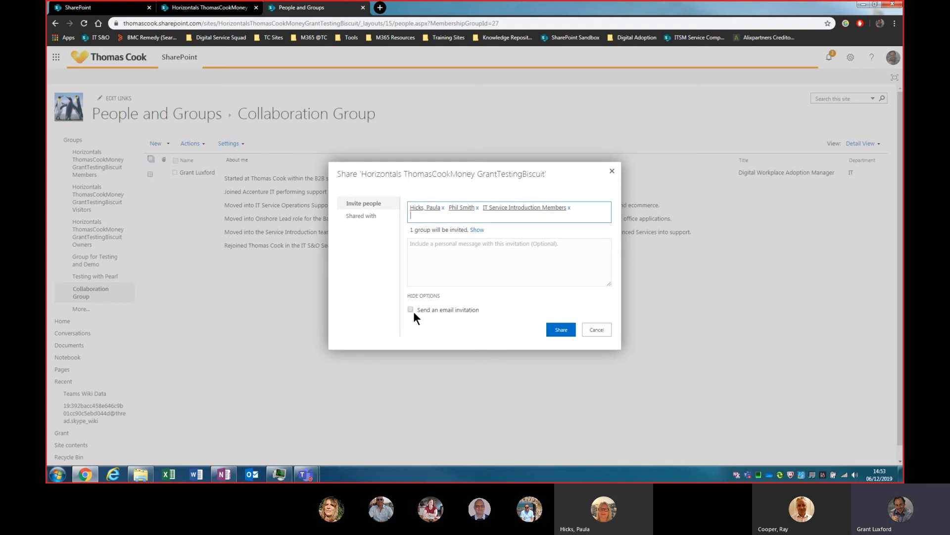
pyautogui.click(563, 329)
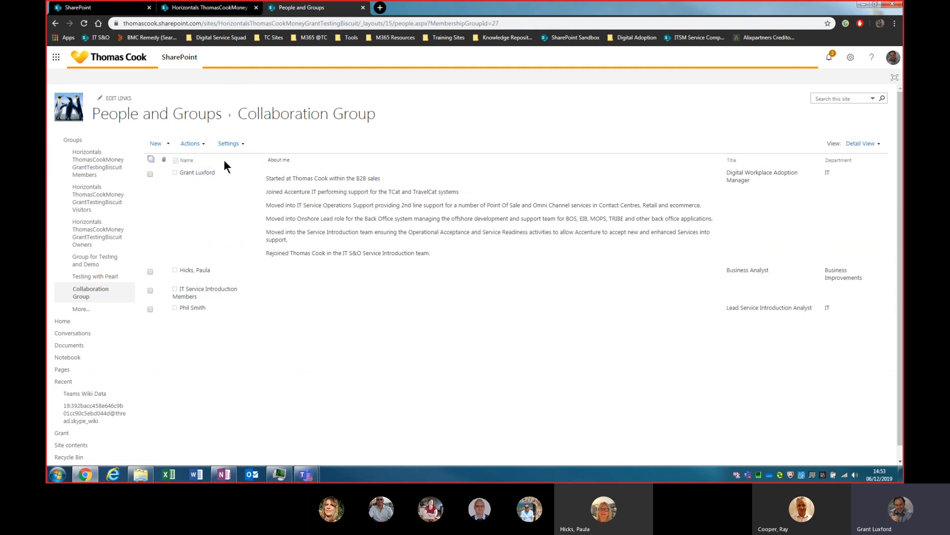
# - Return to the site's home page and open the General folder in its Documents library
pyautogui.click(64, 109)
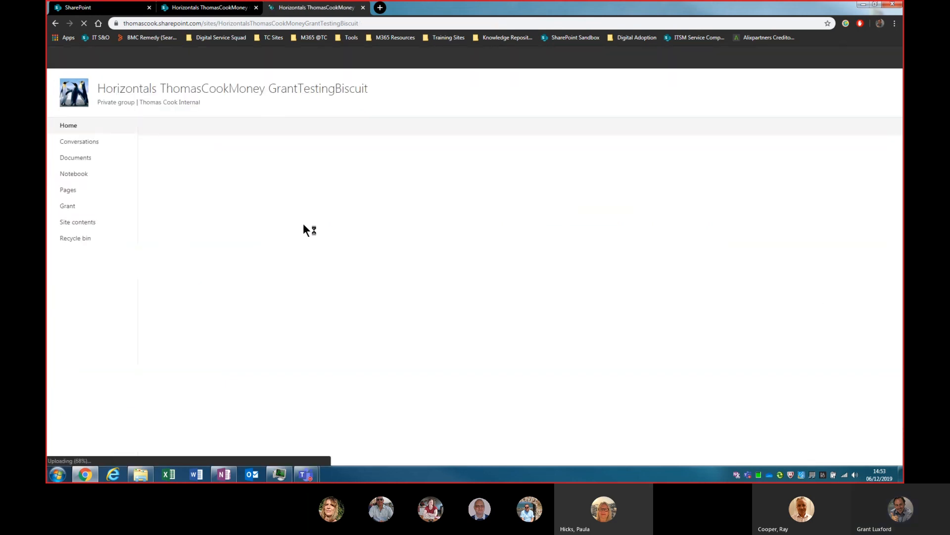
pyautogui.click(96, 159)
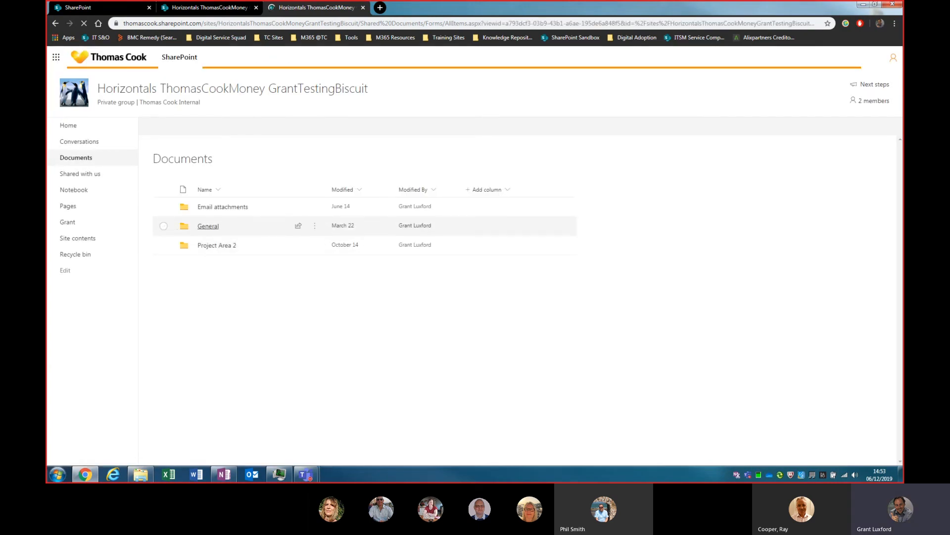
pyautogui.click(208, 226)
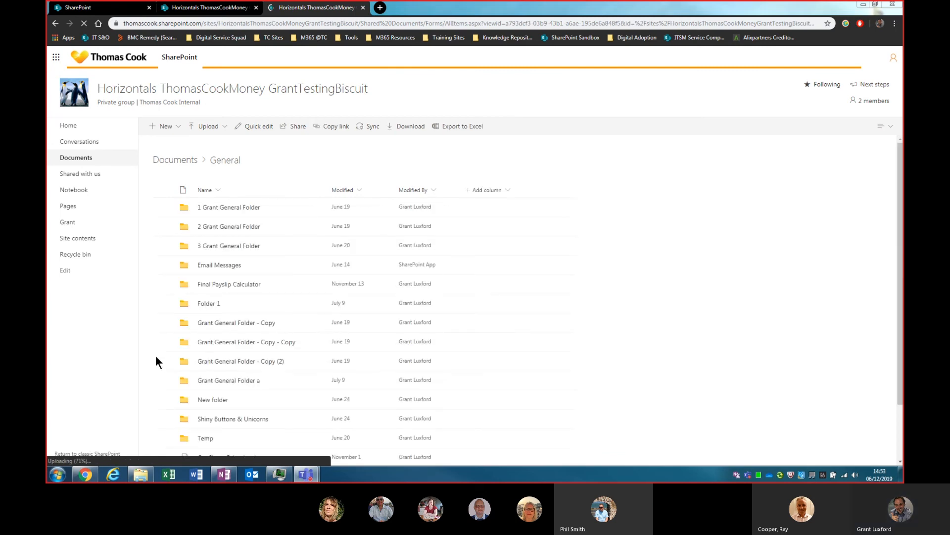
# - Select only test file.xlsx in the General folder and open its access management from the file details
pyautogui.click(342, 360)
pyautogui.scroll(-2, 340, 358)
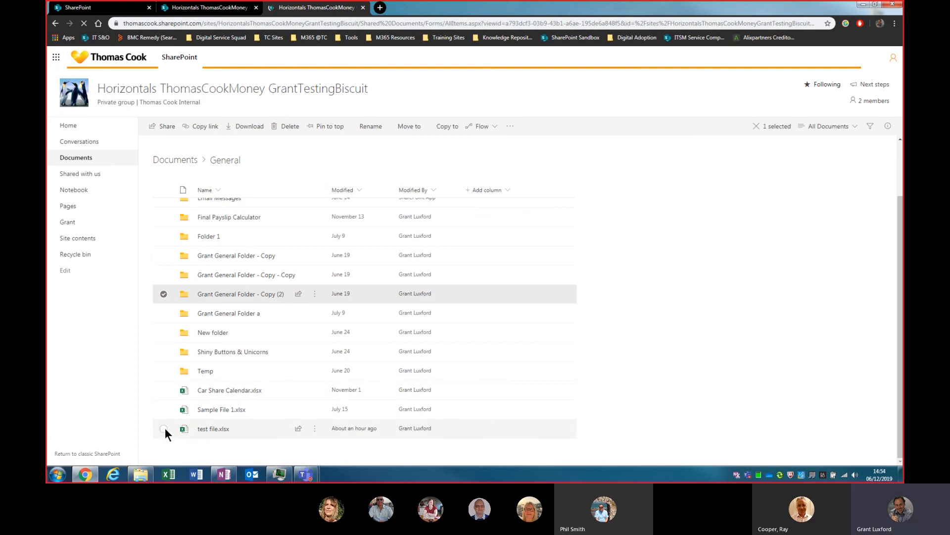
pyautogui.click(165, 427)
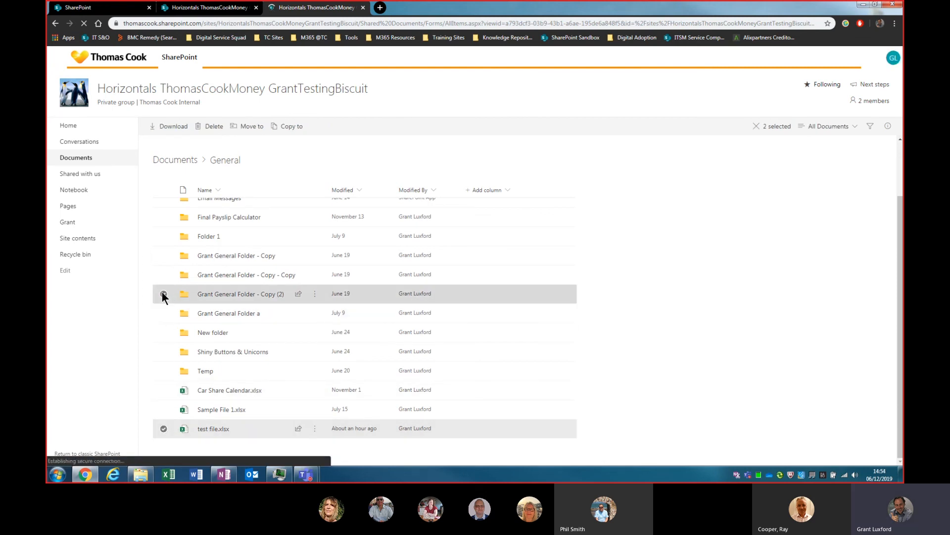
pyautogui.click(170, 296)
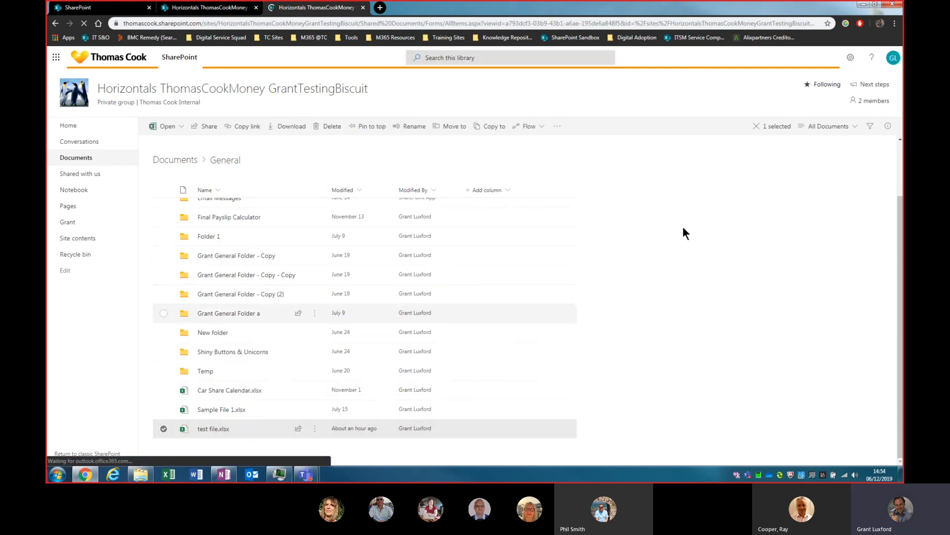
pyautogui.click(887, 128)
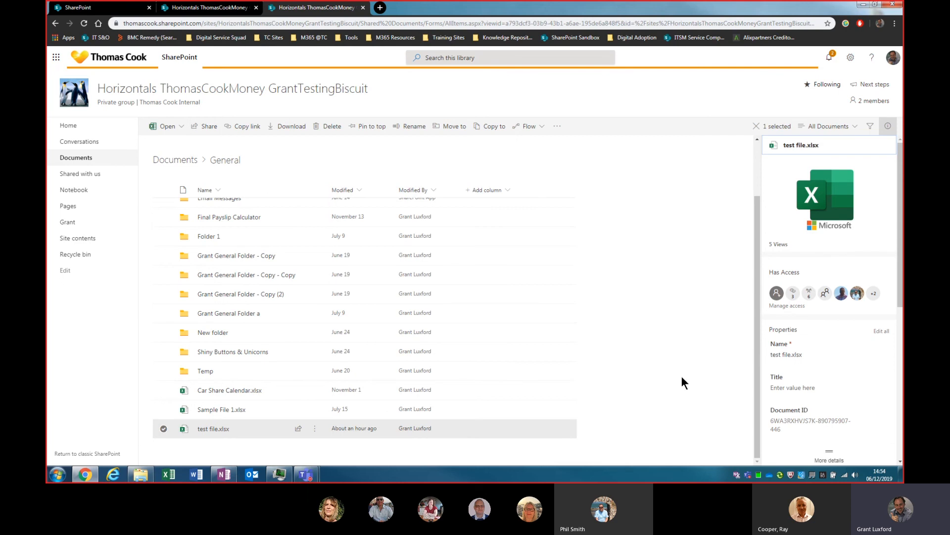
pyautogui.click(791, 306)
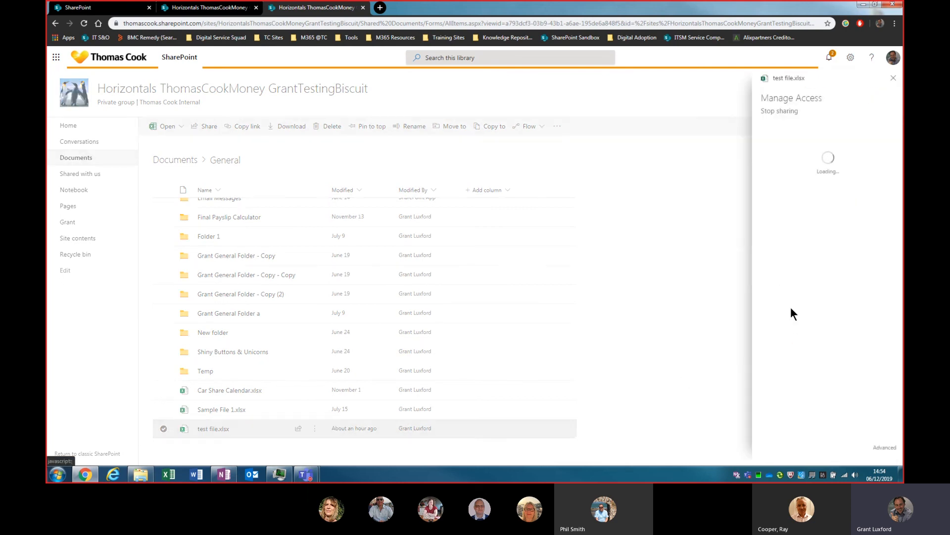
pyautogui.scroll(-1, 901, 317)
pyautogui.click(888, 307)
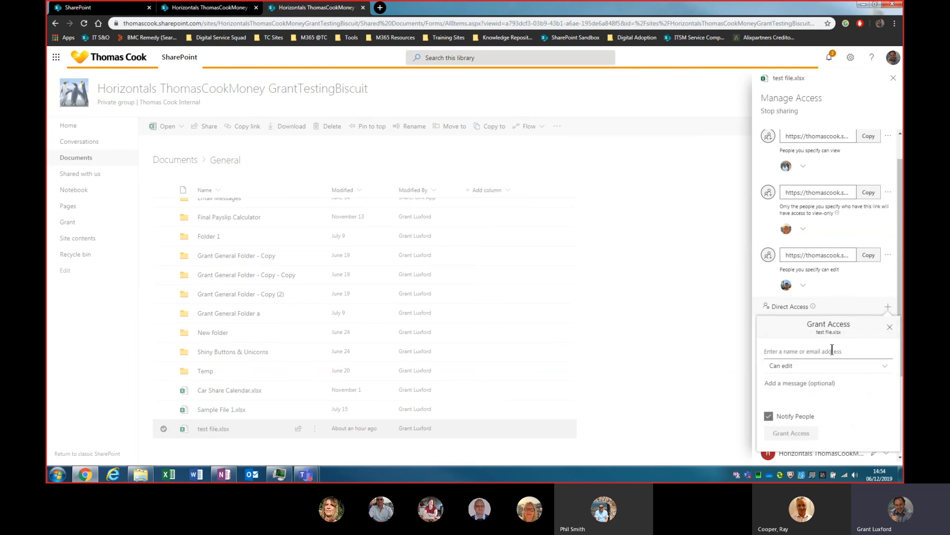
pyautogui.write('Collab')
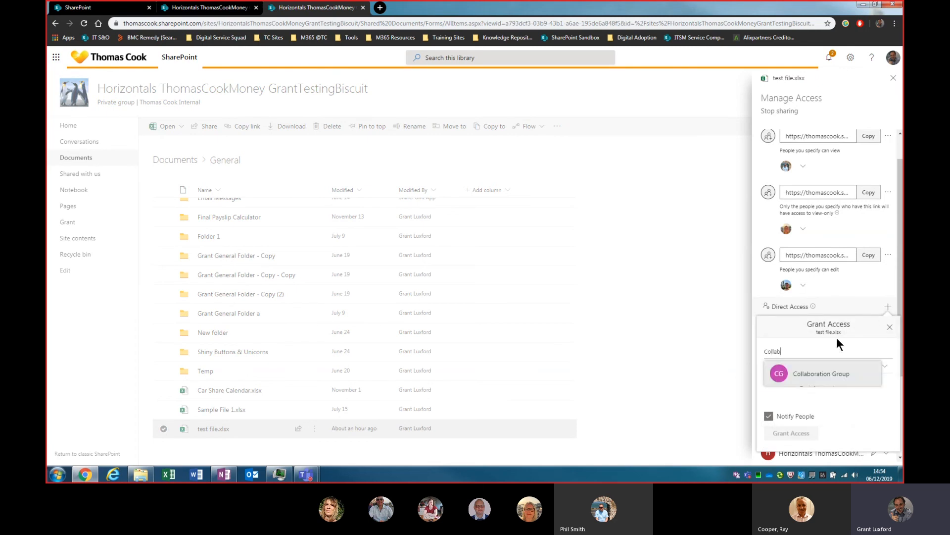
pyautogui.click(799, 375)
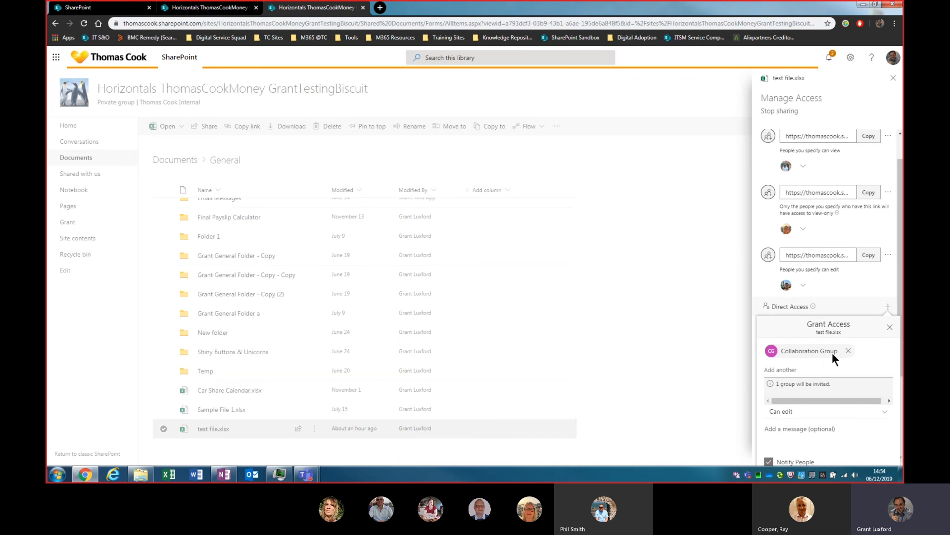
pyautogui.click(798, 416)
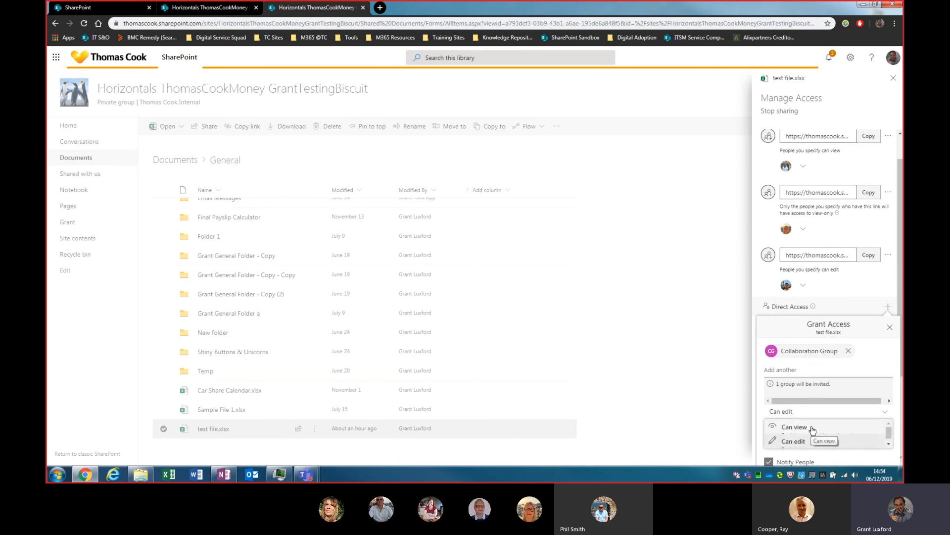
pyautogui.click(815, 439)
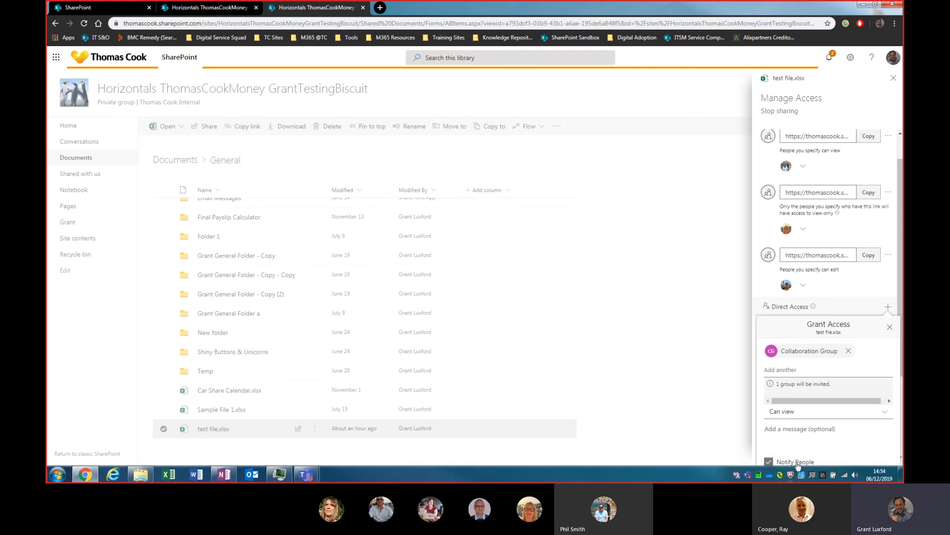
pyautogui.click(889, 327)
# - Grant Collaboration Group direct access to test file.xlsx as Can view, with Notify People turned off
pyautogui.scroll(-3, 901, 277)
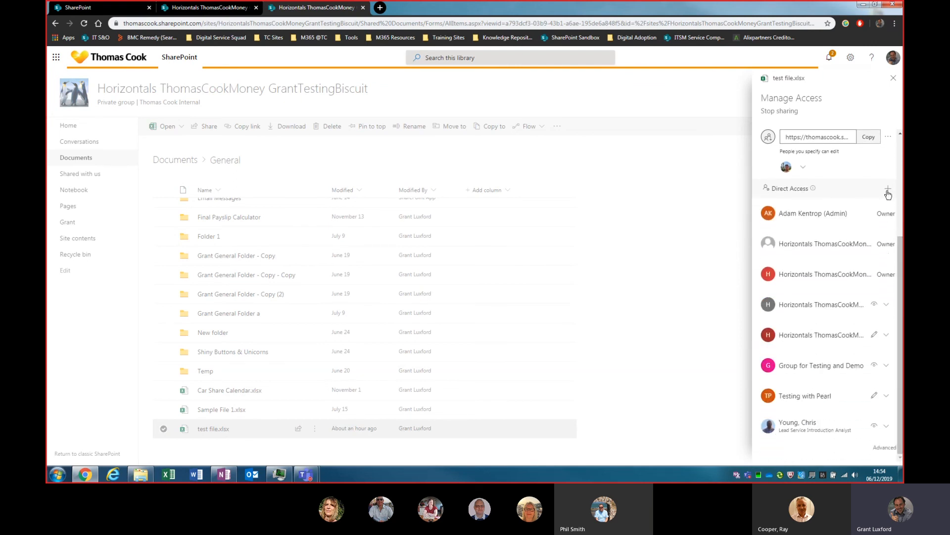
pyautogui.click(887, 189)
pyautogui.write('collab')
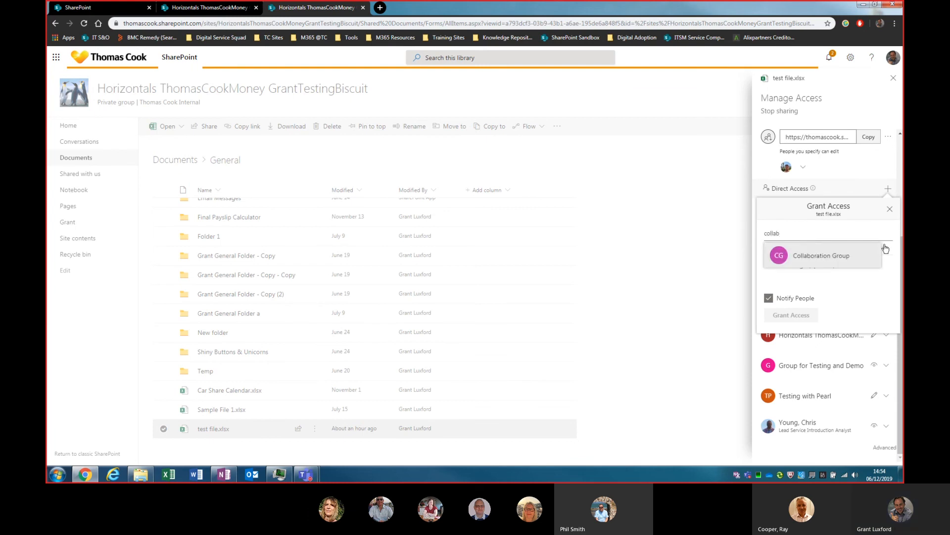
pyautogui.click(834, 257)
pyautogui.click(800, 294)
pyautogui.click(792, 321)
pyautogui.click(769, 343)
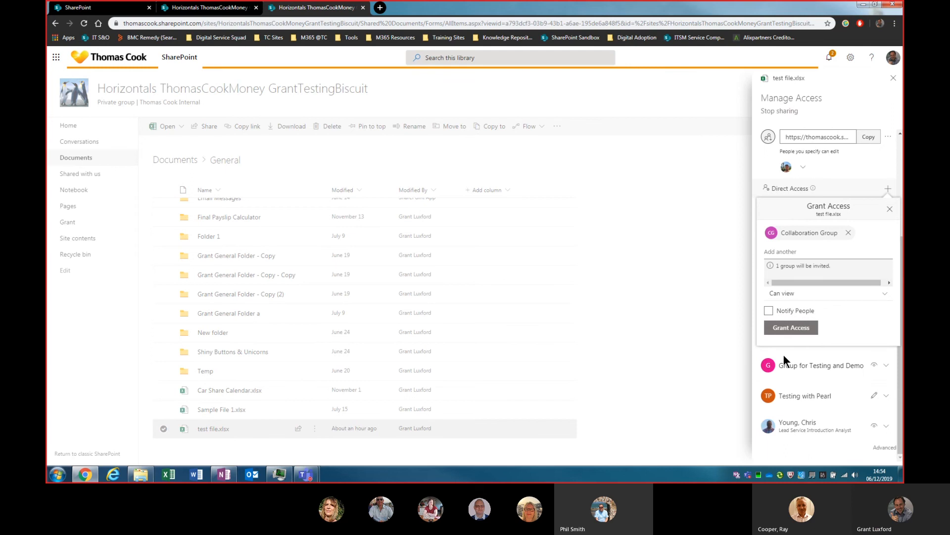
pyautogui.click(787, 329)
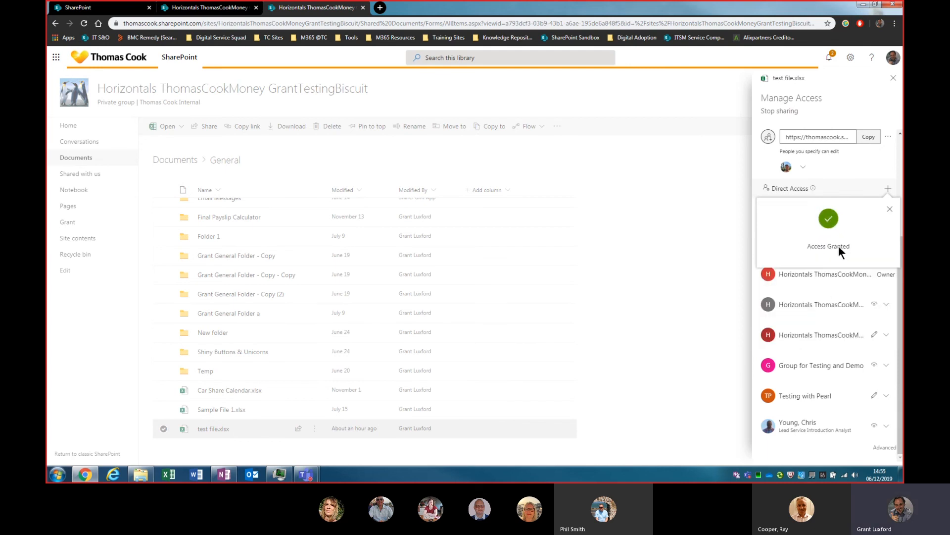
pyautogui.click(889, 212)
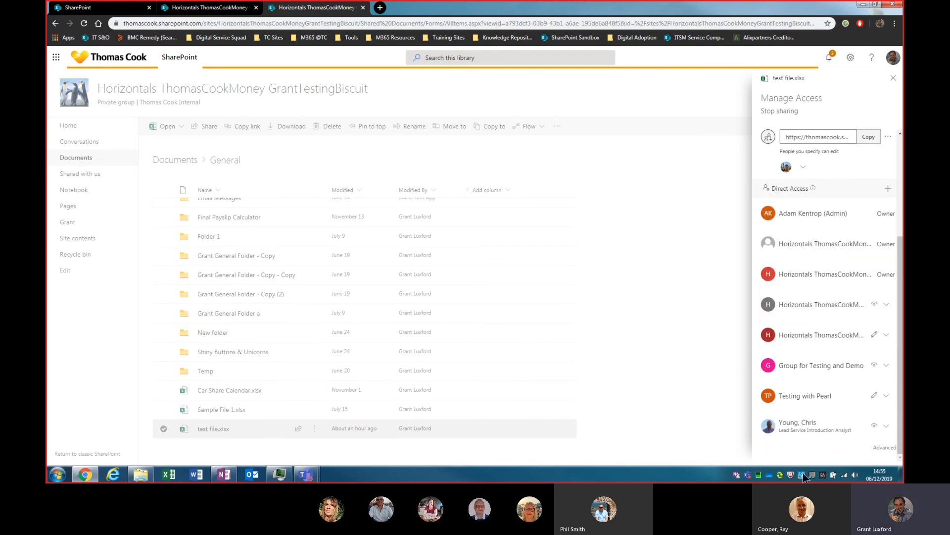
# - Close the access management and details of test file.xlsx and clear the file's selection
pyautogui.click(894, 77)
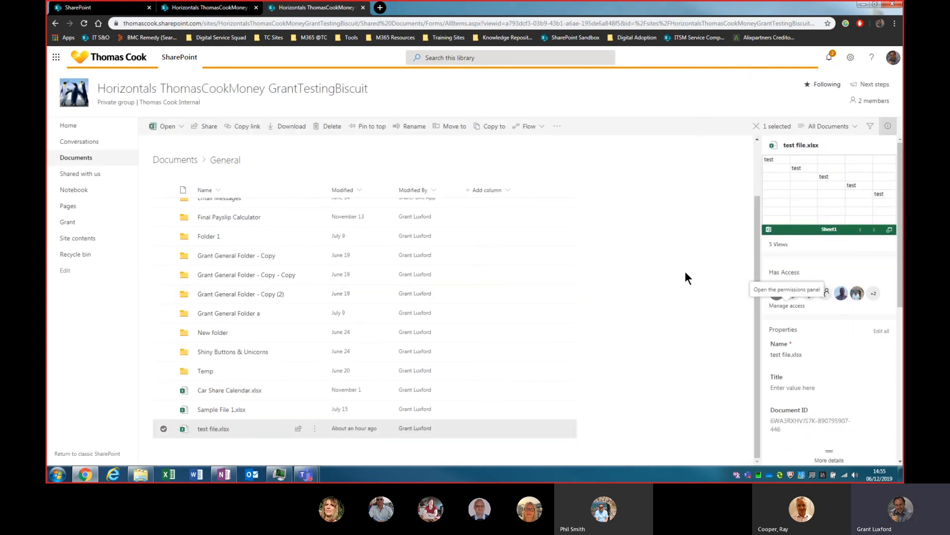
pyautogui.click(890, 127)
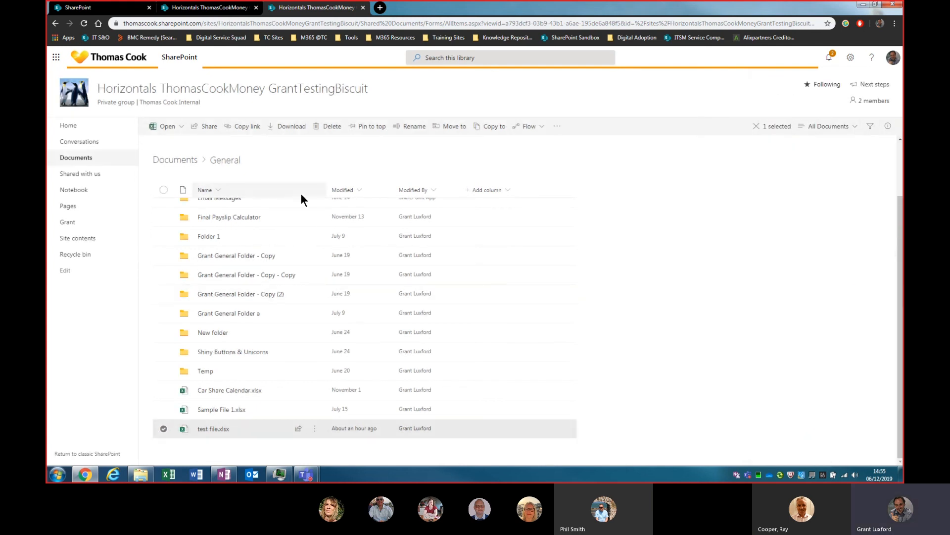
pyautogui.click(163, 429)
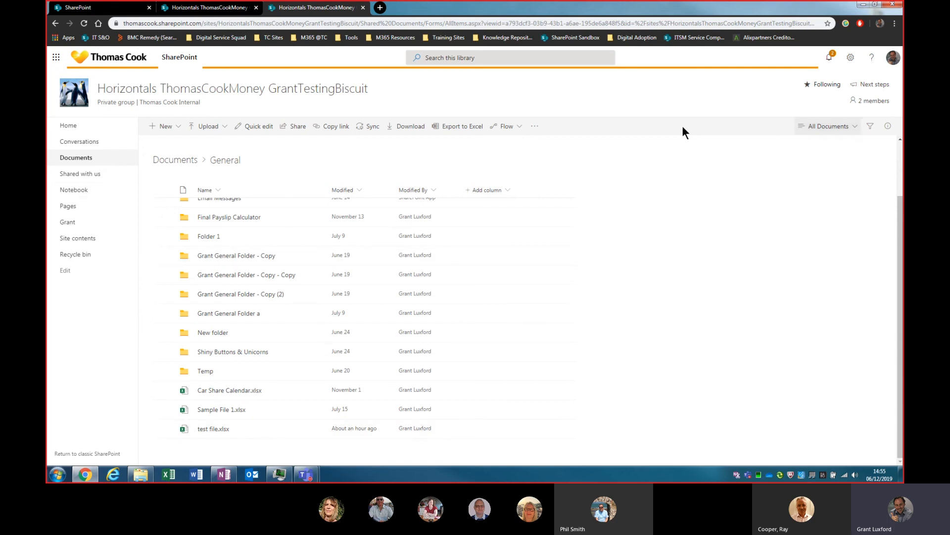
# - Review who has access to the General folder in the Documents library, and close its access management and details
pyautogui.click(184, 161)
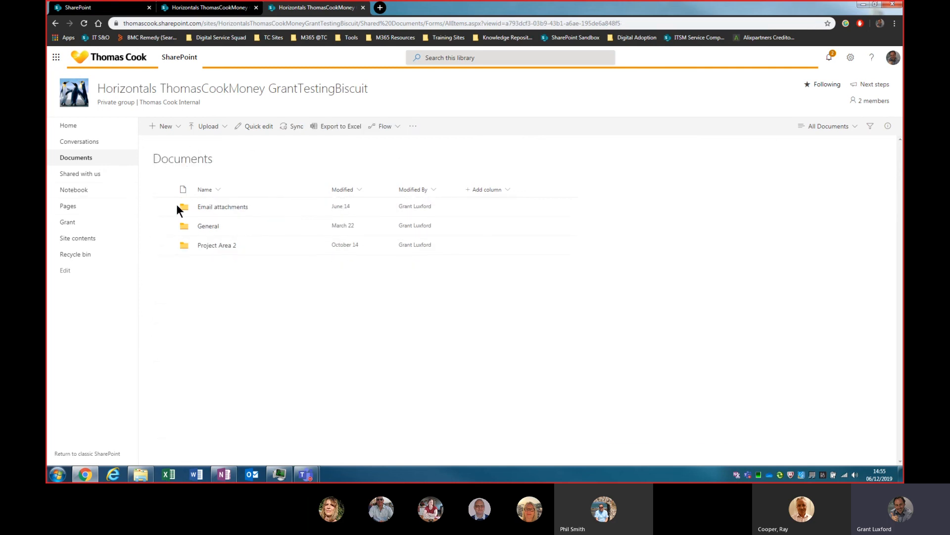
pyautogui.click(164, 226)
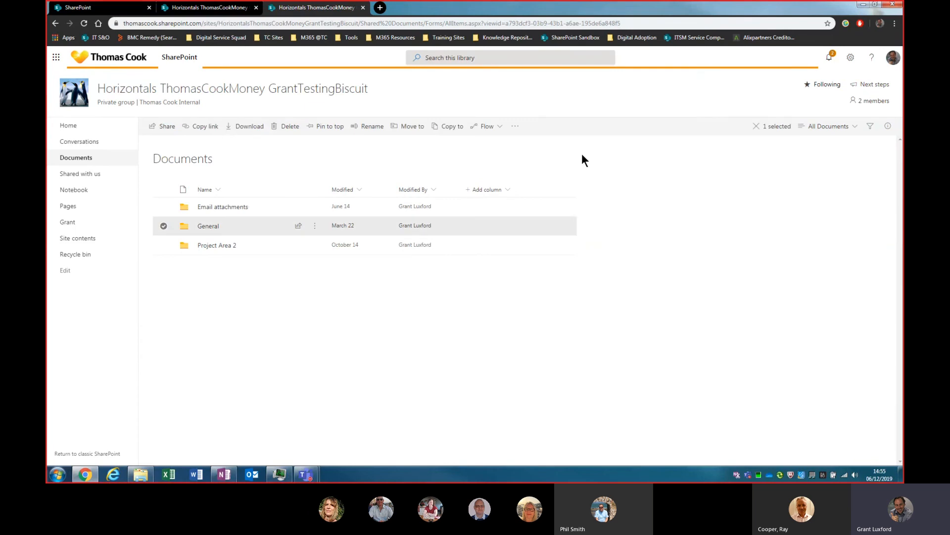
pyautogui.click(888, 127)
pyautogui.click(797, 213)
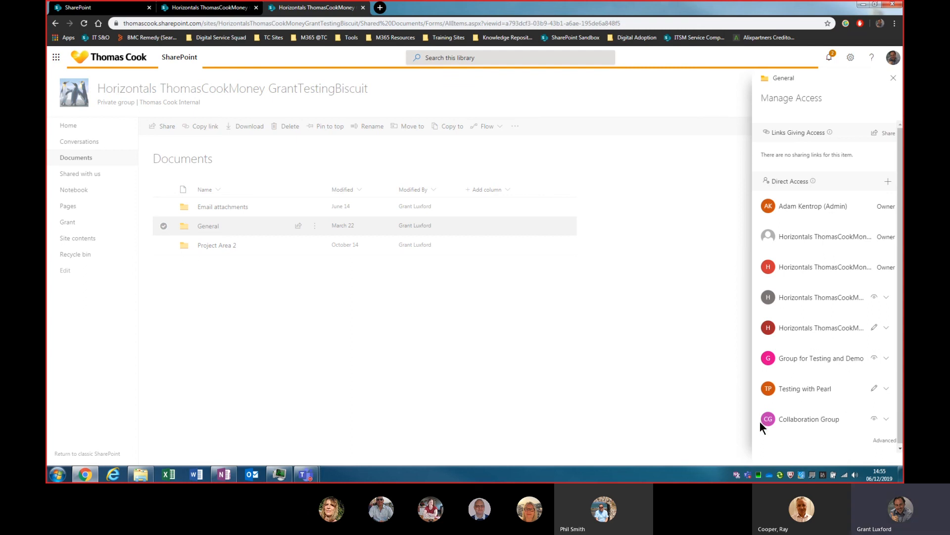
pyautogui.click(893, 77)
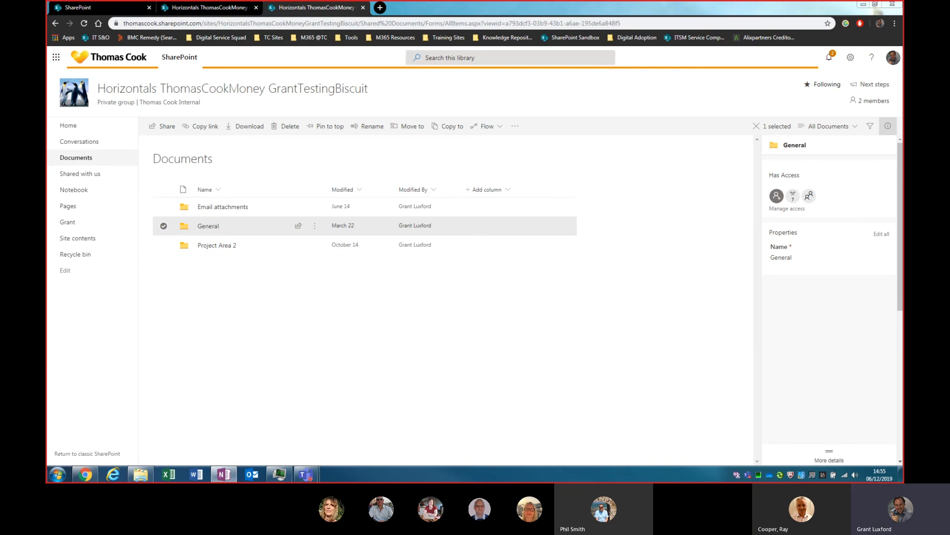
pyautogui.click(888, 125)
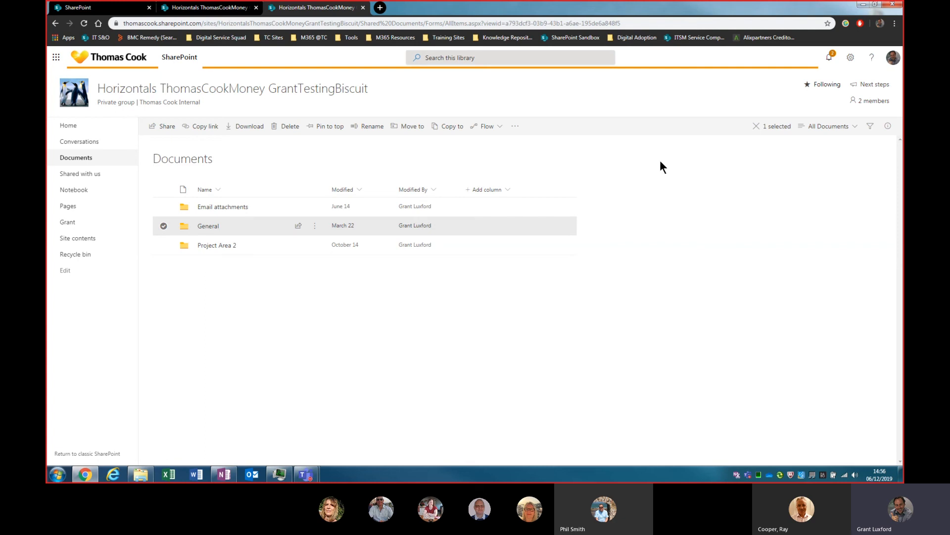
# - Switch to Microsoft Teams, collapse the Horizontals ThomasCookMoney and IT Collaboration teams to view the team list, and return to SharePoint
pyautogui.hotkey('alt', 'Tab')
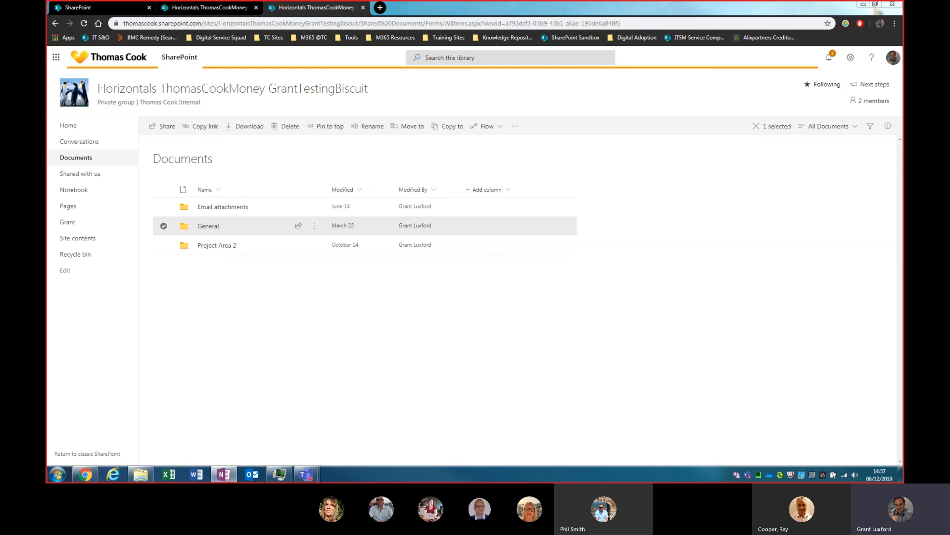
pyautogui.hotkey('alt', 'Tab')
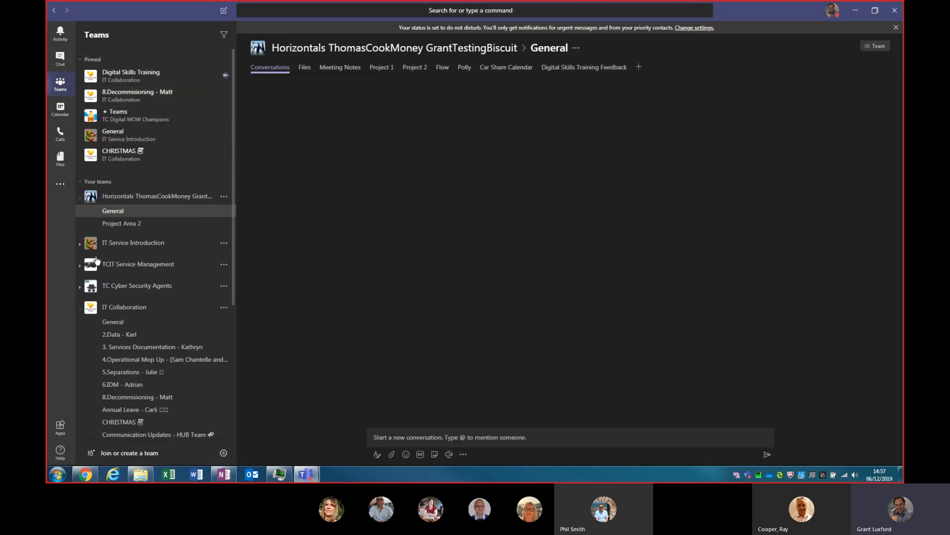
pyautogui.click(81, 197)
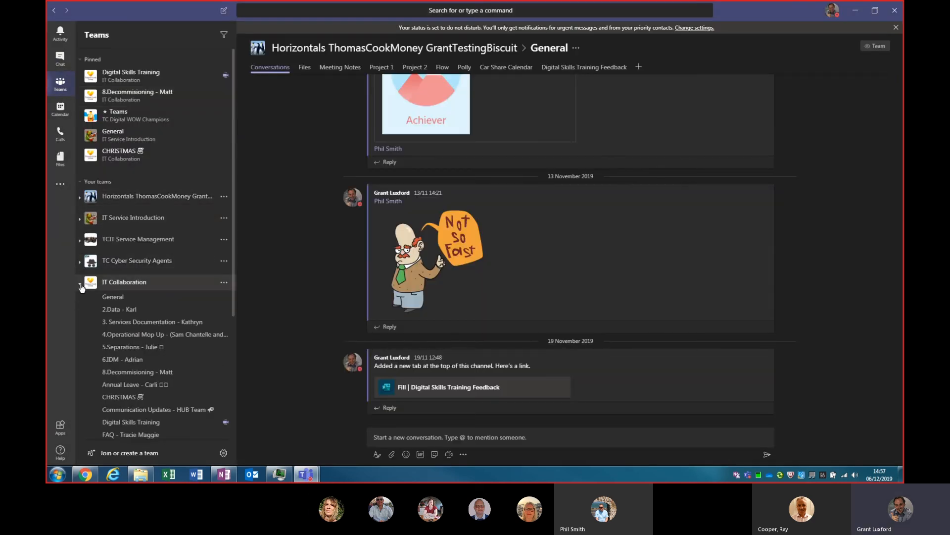
pyautogui.click(83, 282)
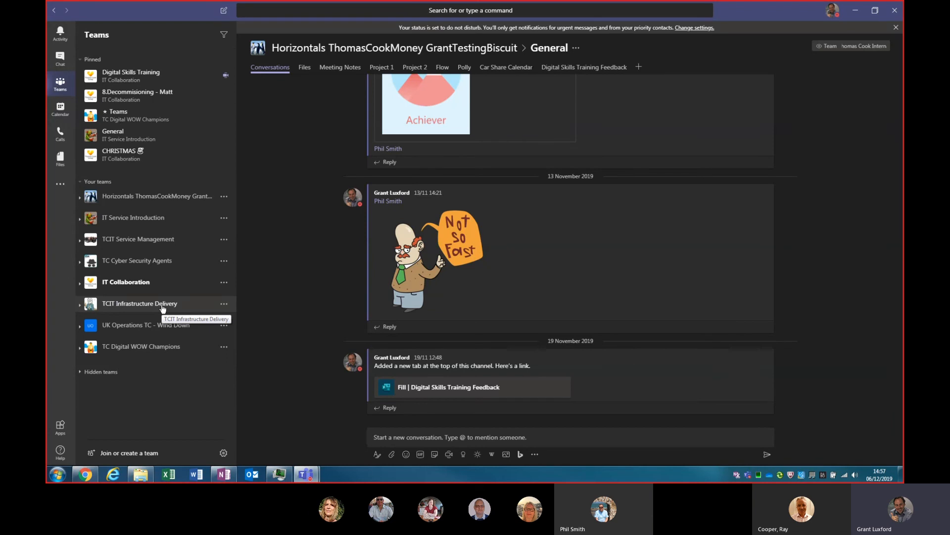
pyautogui.moveTo(780, 14); pyautogui.dragTo(46, 156)
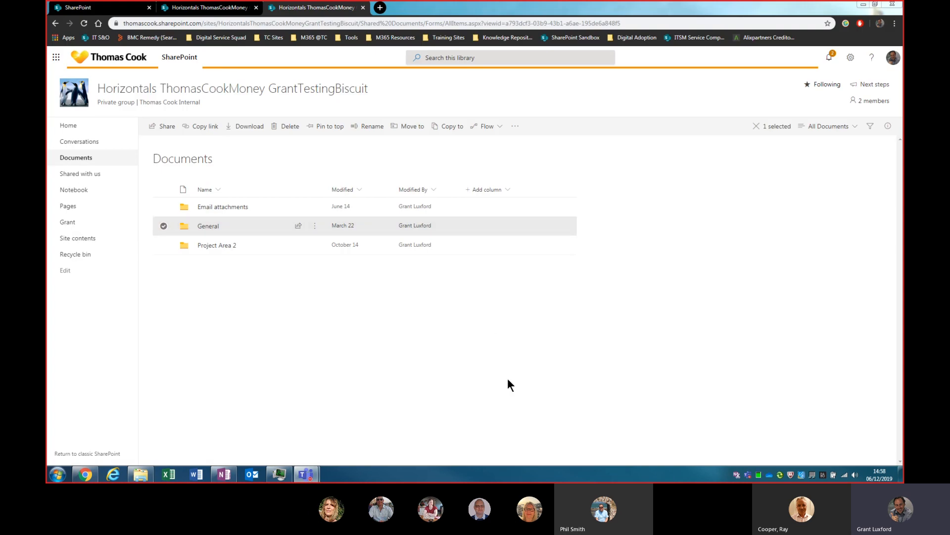
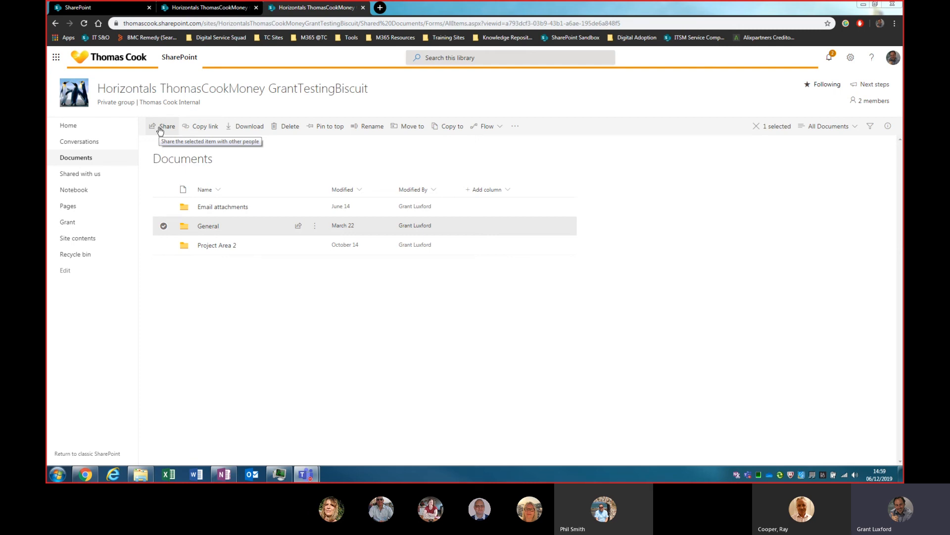
# - Review the sharing links and direct access of test file.xlsx in the General folder, and close its access management and details
pyautogui.click(204, 231)
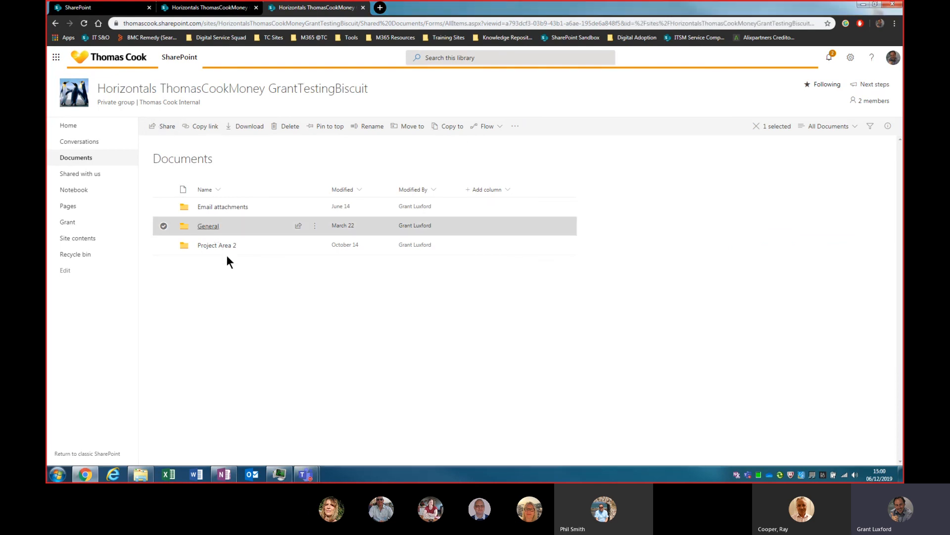
pyautogui.scroll(-5, 262, 307)
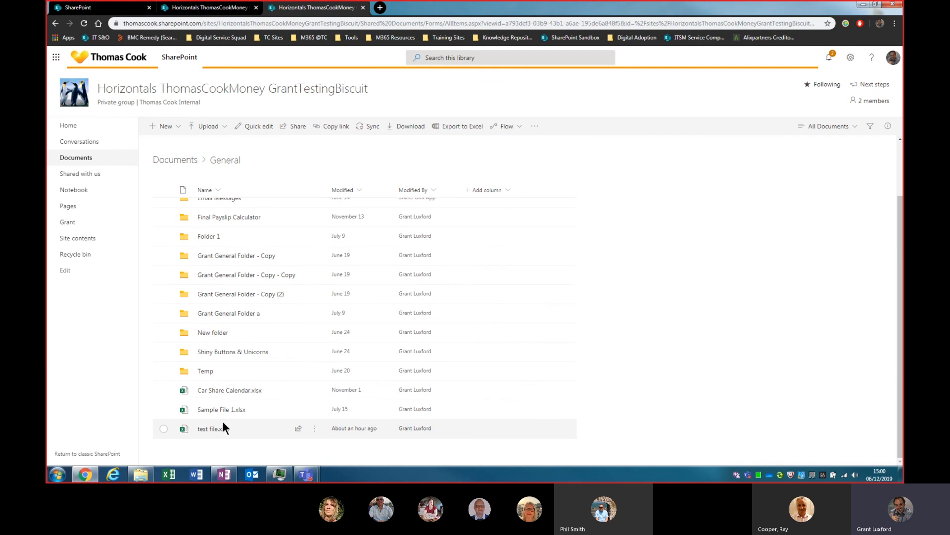
pyautogui.click(177, 426)
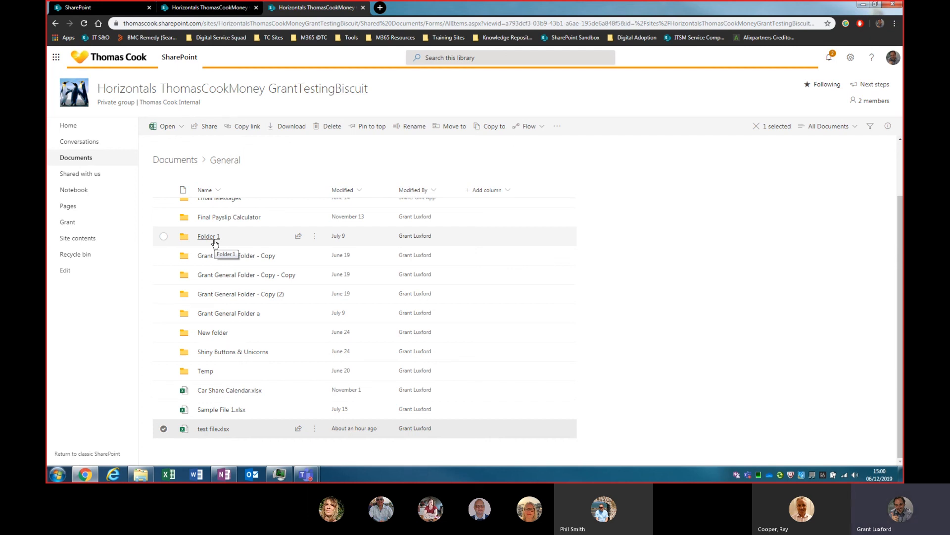
pyautogui.click(887, 127)
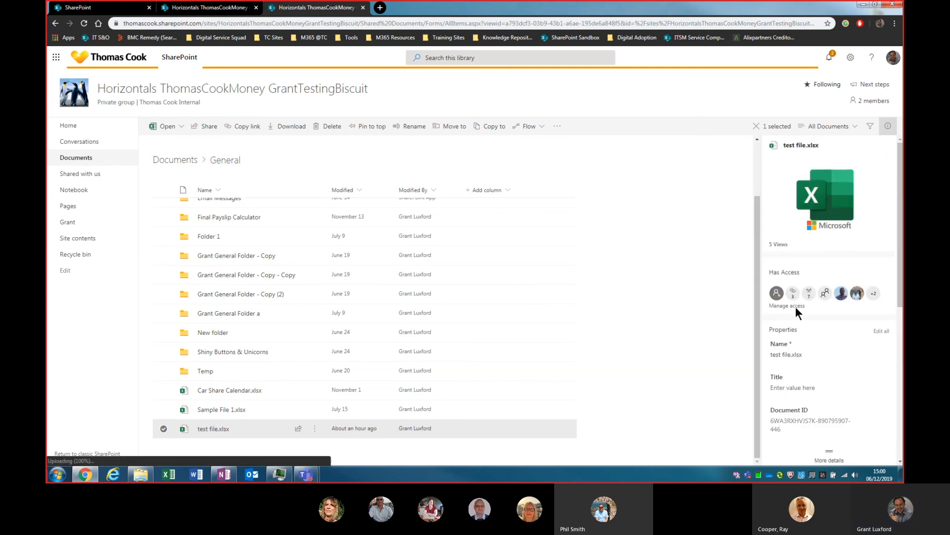
pyautogui.click(794, 306)
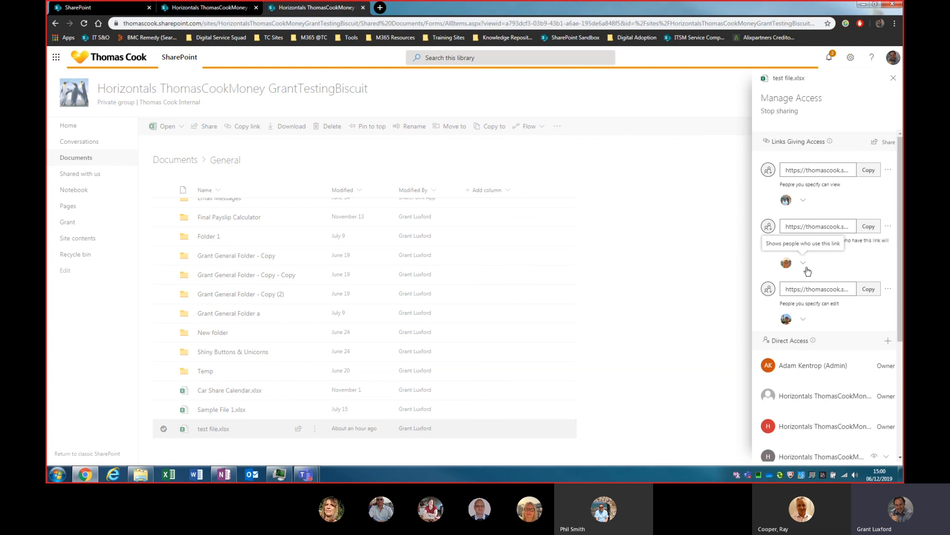
pyautogui.click(893, 79)
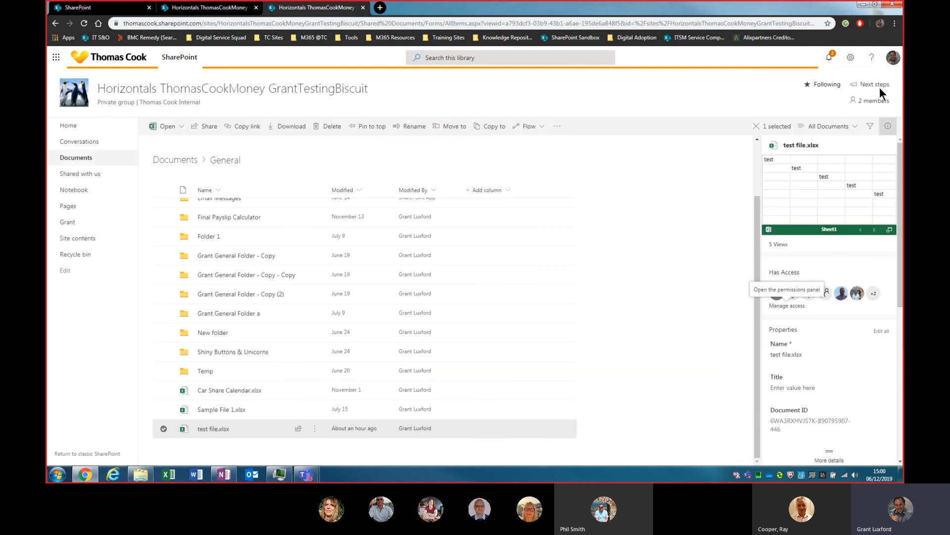
pyautogui.click(894, 126)
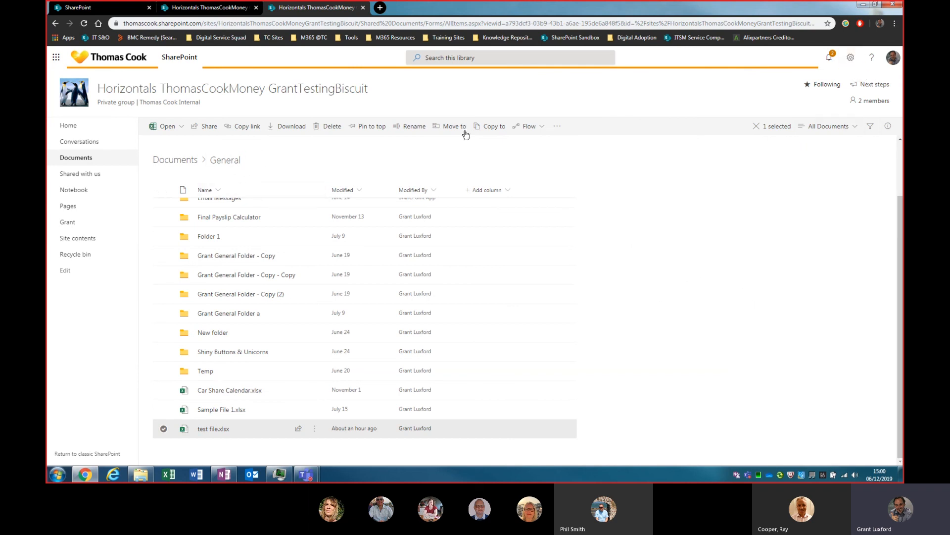
# - Open the full Site Settings page by way of the site information
pyautogui.click(851, 58)
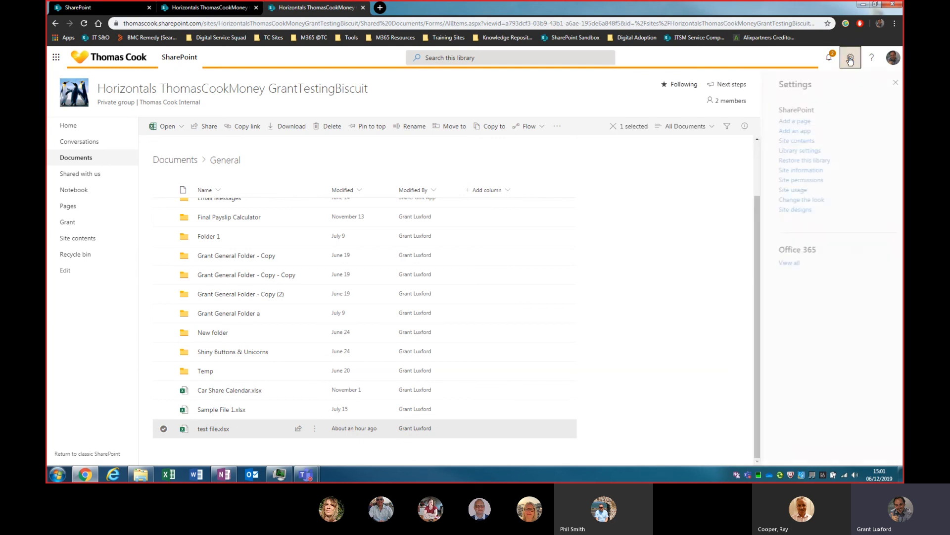
pyautogui.click(801, 172)
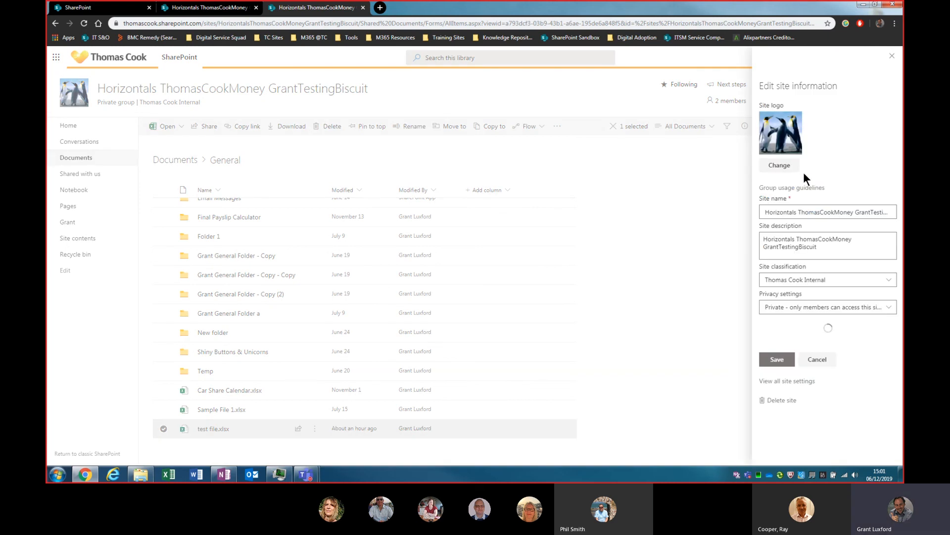
pyautogui.click(809, 381)
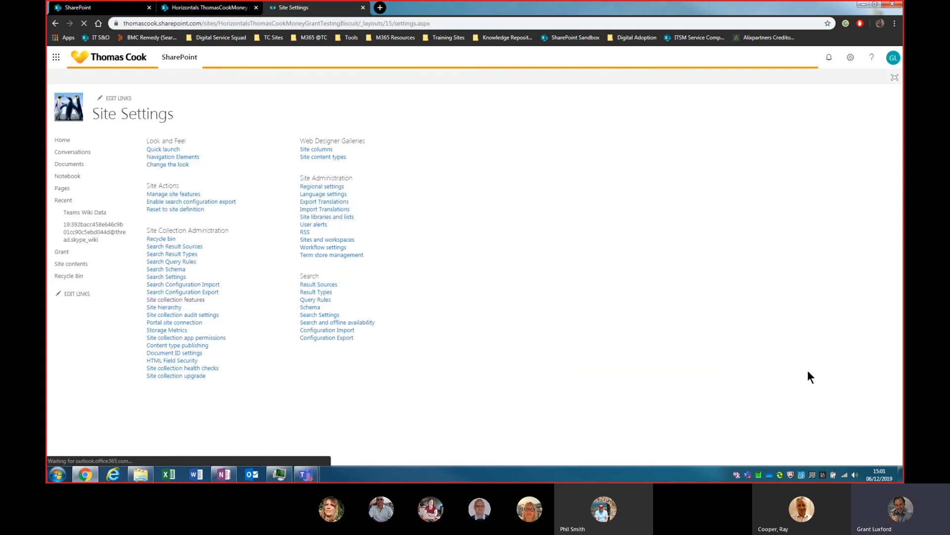
# - Find "collec" on the settings page, open Site collection features and highlight the Document ID Service entry with its description
pyautogui.hotkey('ctrl', 'a')
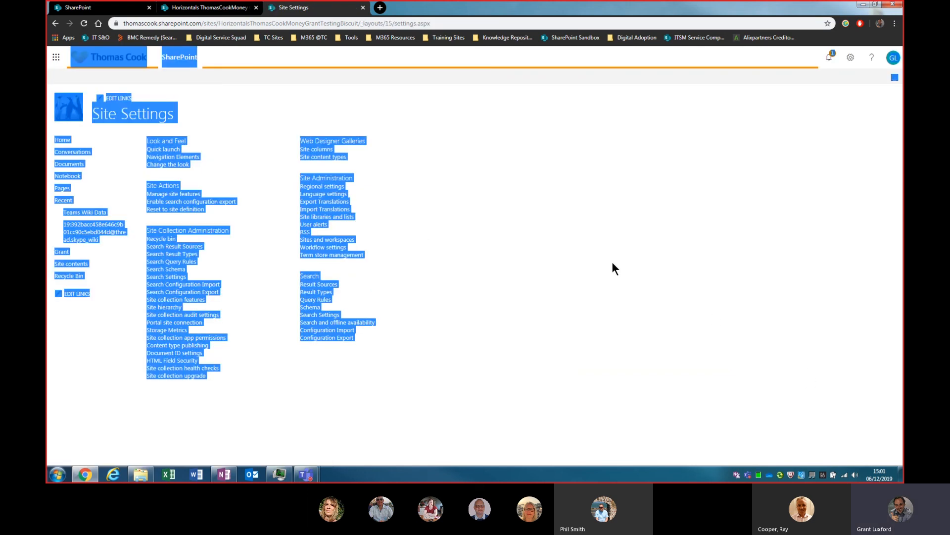
pyautogui.hotkey('ctrl', 'f')
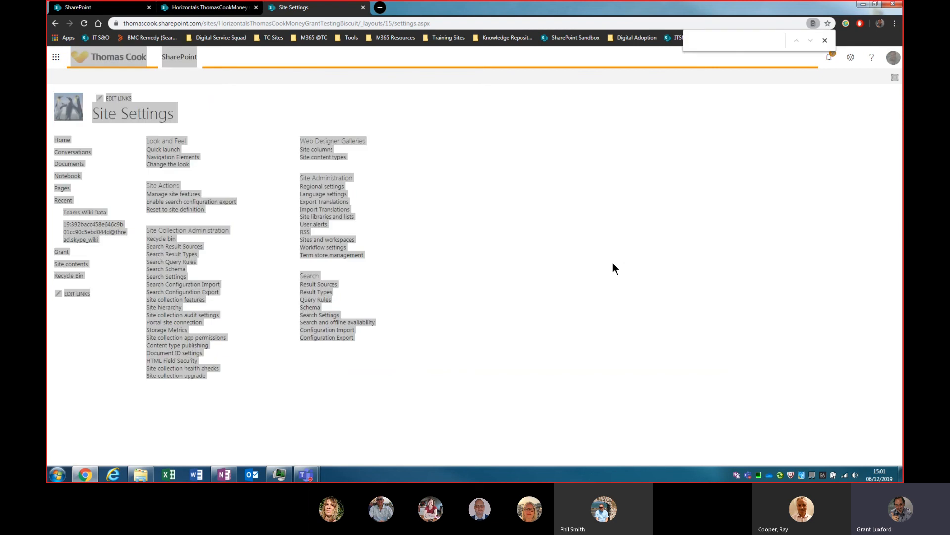
pyautogui.write('collec')
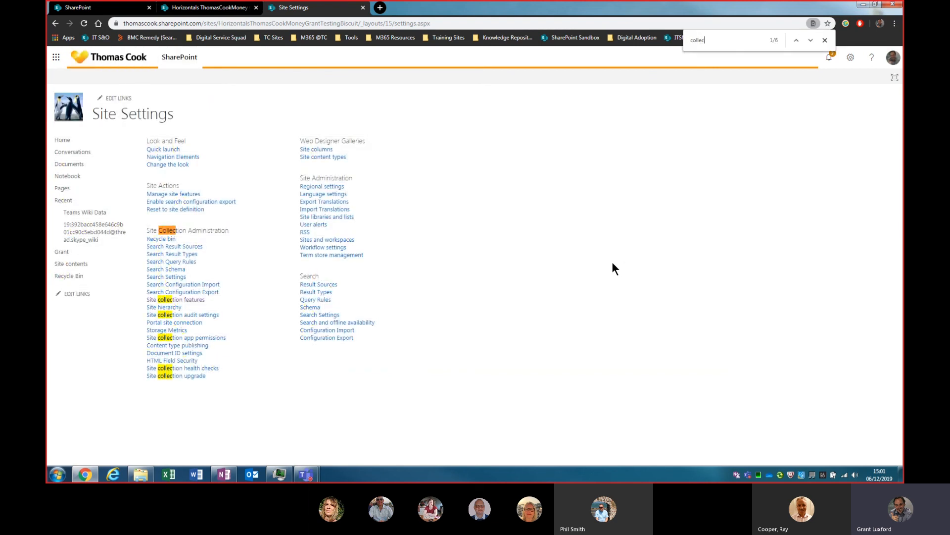
pyautogui.click(194, 303)
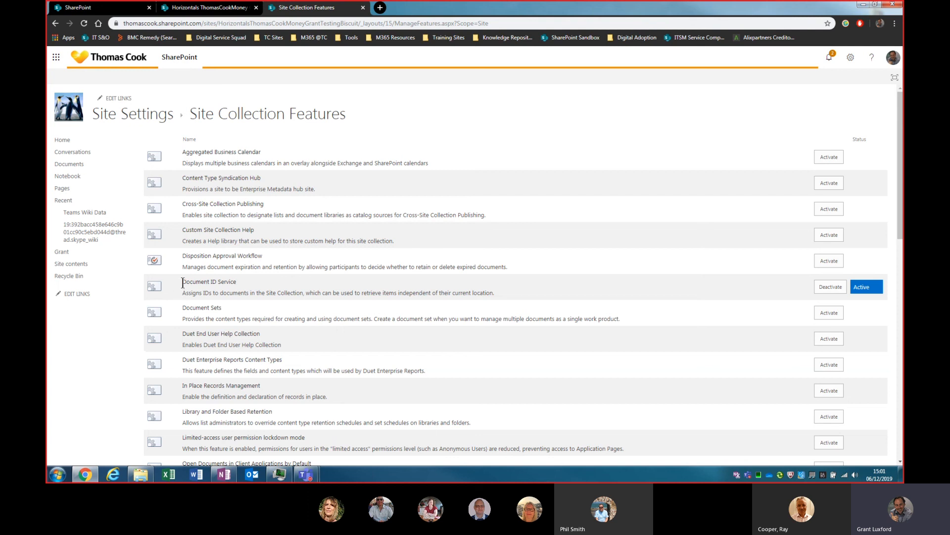
pyautogui.moveTo(183, 283); pyautogui.dragTo(487, 299)
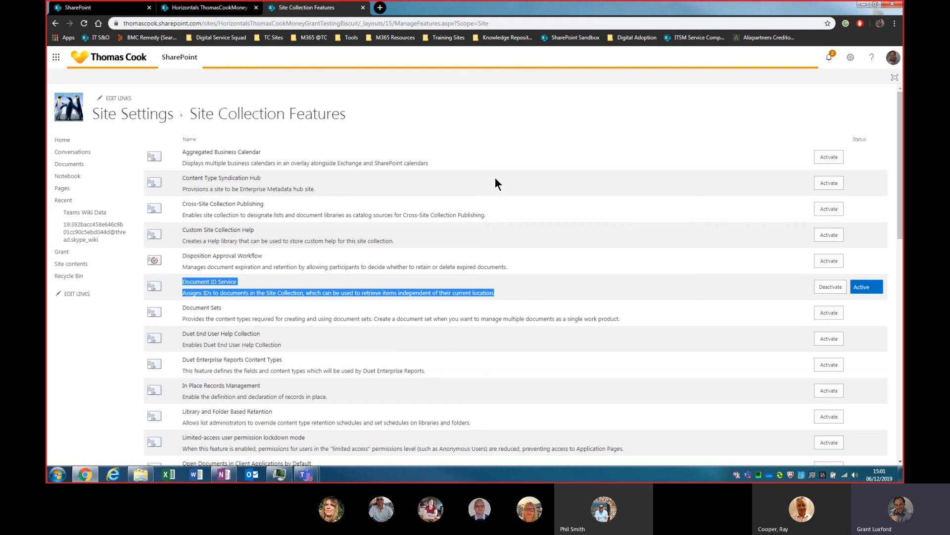
# - Return to the Documents library, open the General folder and select test file.xlsx
pyautogui.click(74, 164)
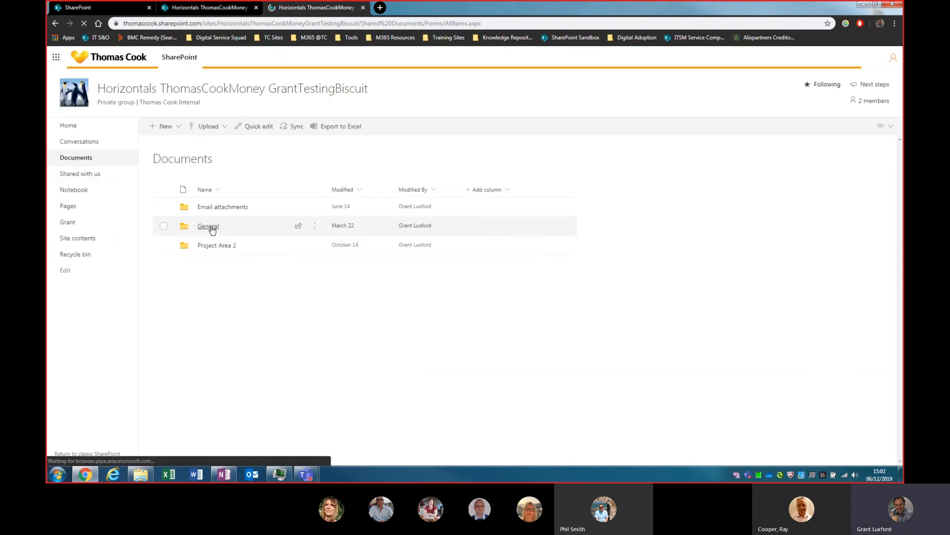
pyautogui.click(210, 226)
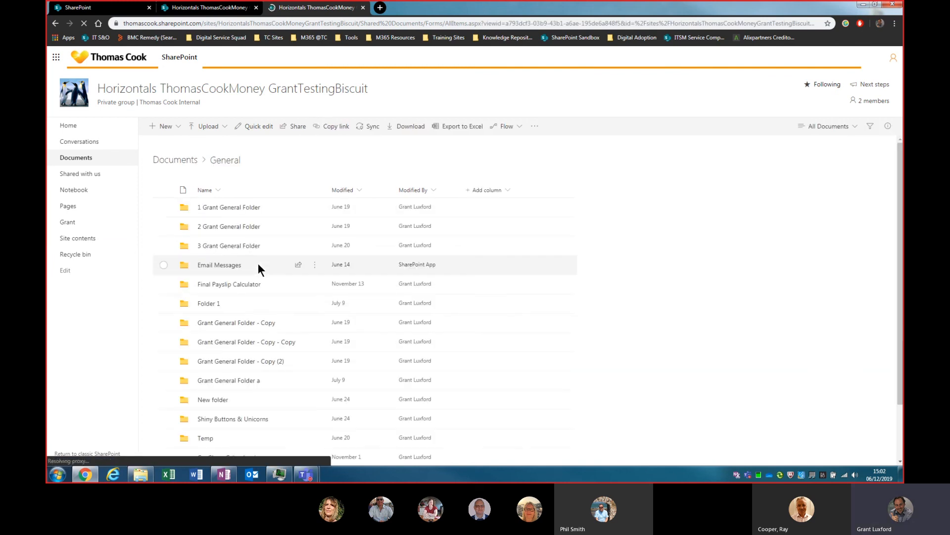
pyautogui.scroll(-2, 247, 356)
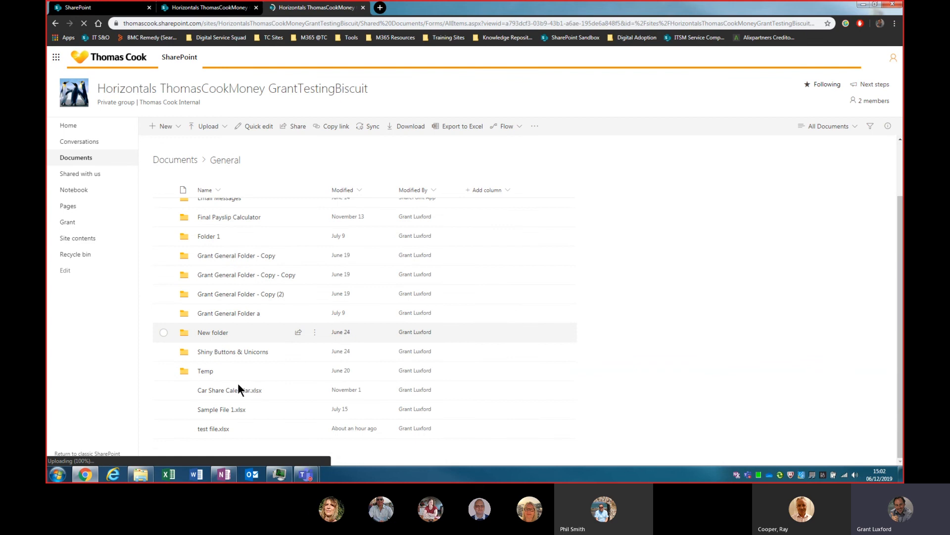
pyautogui.click(178, 435)
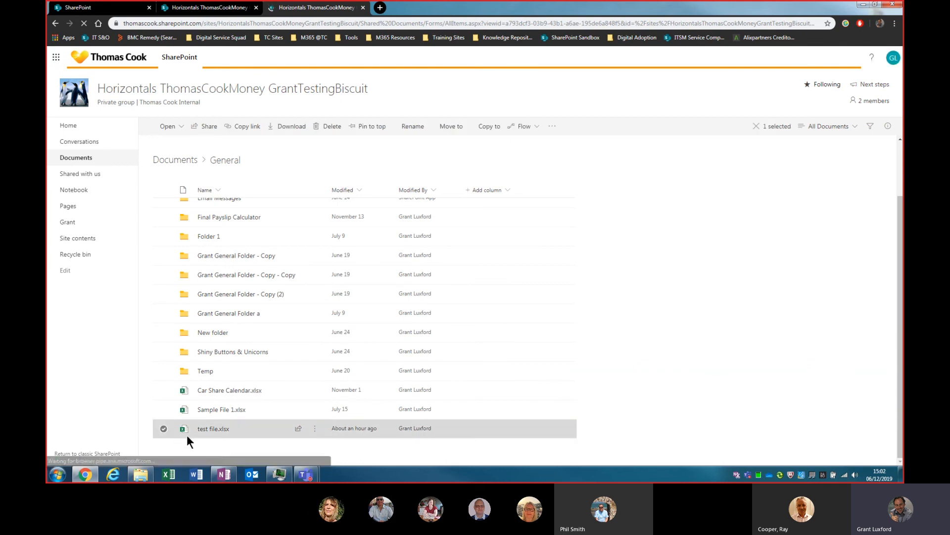
# - Start sharing test file.xlsx and set its link to People in Thomas Cook with the link, view only
pyautogui.click(203, 128)
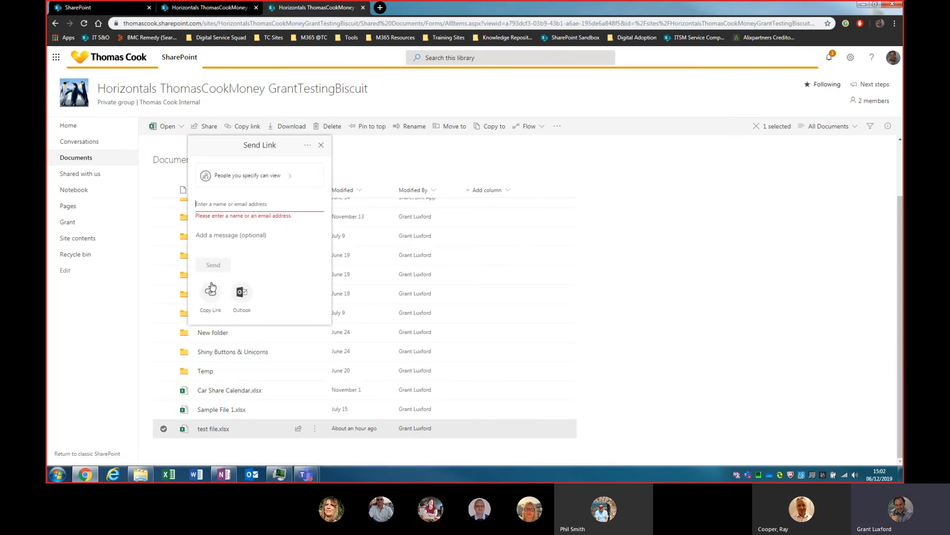
pyautogui.click(303, 179)
pyautogui.click(273, 217)
pyautogui.click(266, 326)
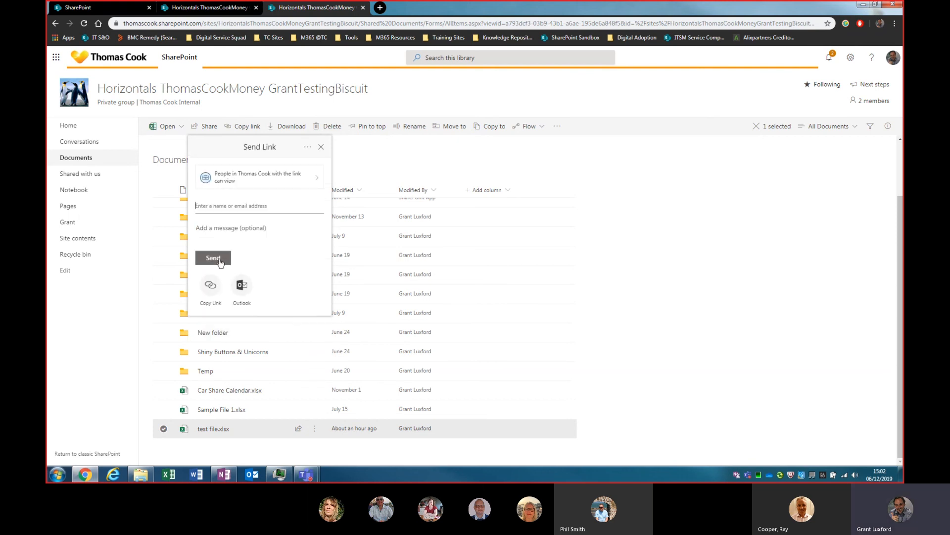
# - Copy the People in Thomas Cook view link for test file.xlsx, paste it into a new Notepad document and close the link confirmation
pyautogui.click(213, 285)
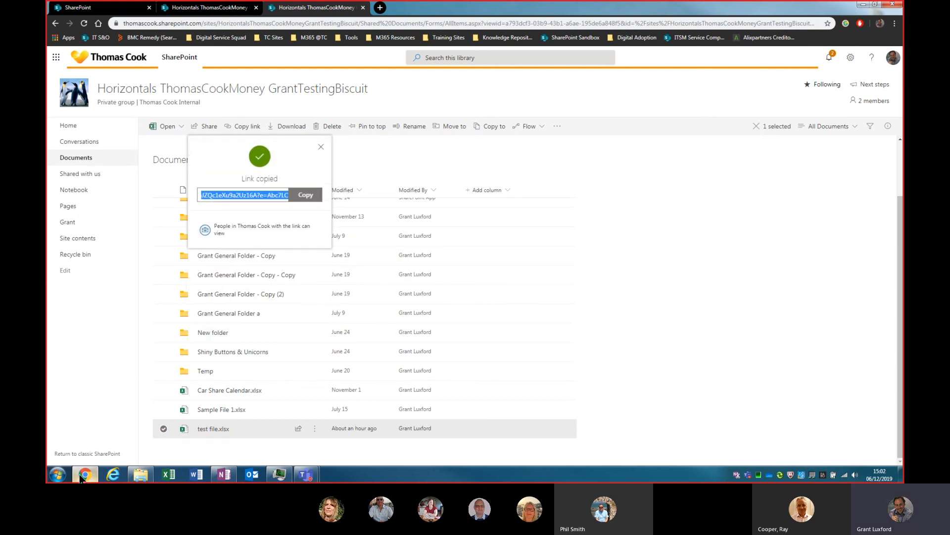
pyautogui.click(58, 475)
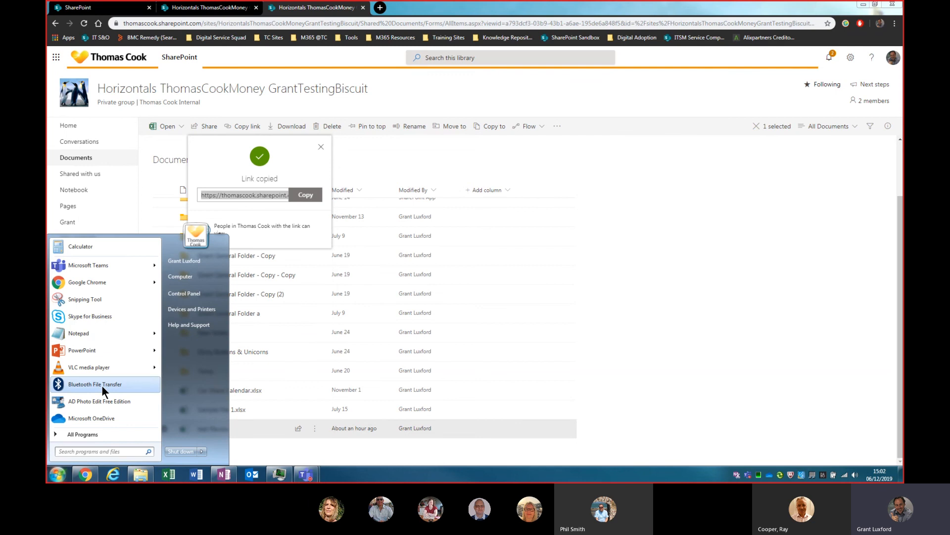
pyautogui.click(94, 333)
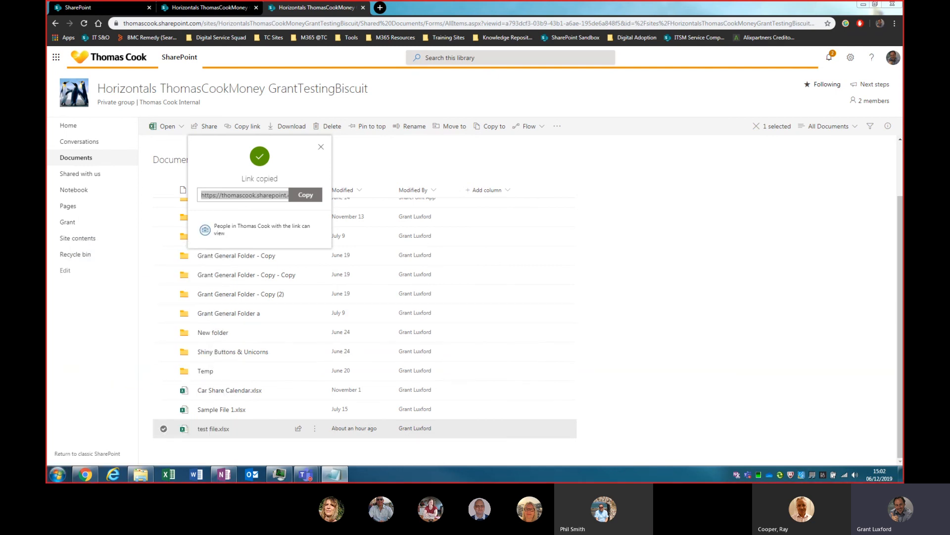
pyautogui.hotkey('ctrl', 'v')
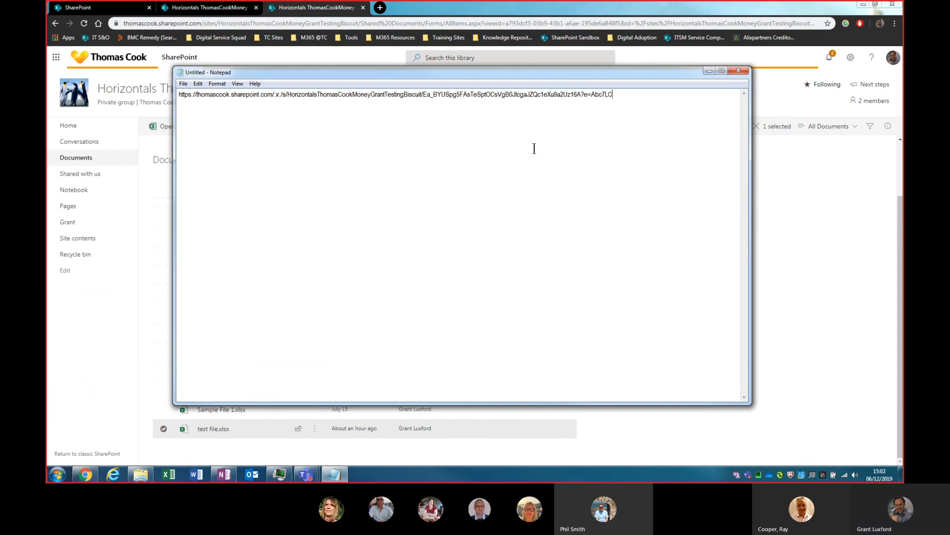
pyautogui.click(490, 9)
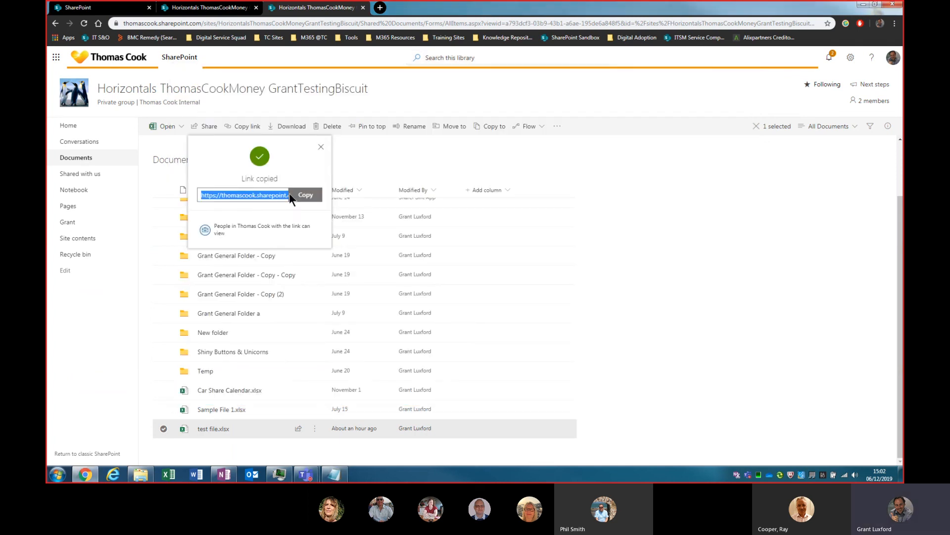
pyautogui.click(320, 147)
# - Start sharing test file.xlsx as People you specify can view, add a colleague by surname and copy the link
pyautogui.click(206, 126)
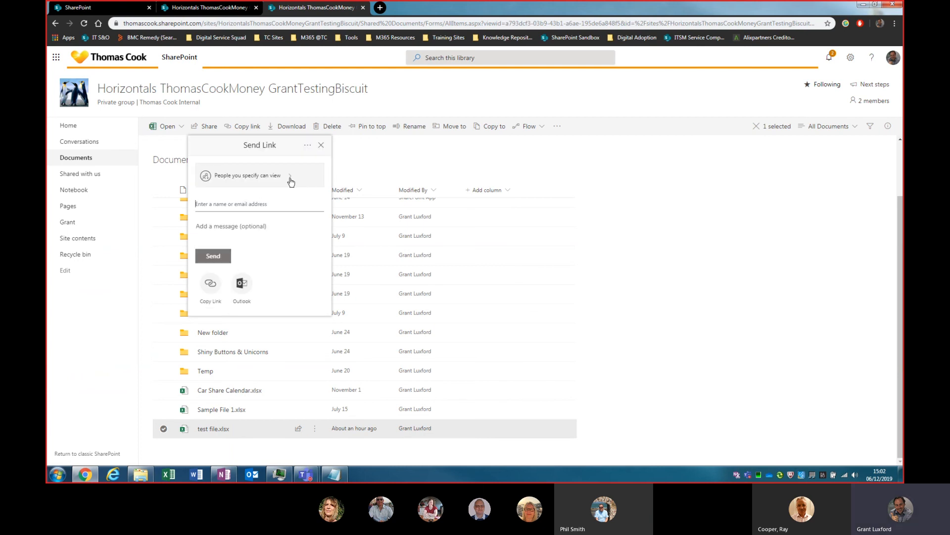
pyautogui.write('smith')
pyautogui.click(210, 226)
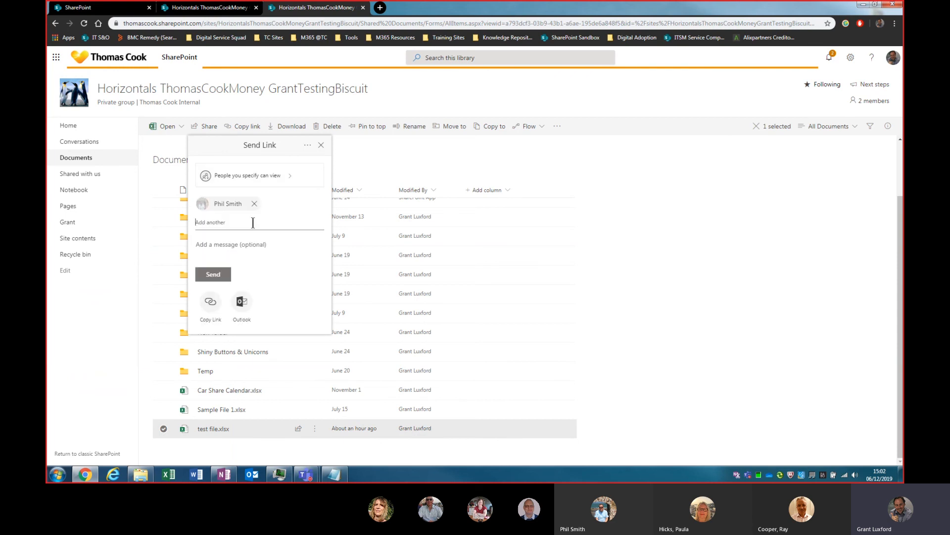
pyautogui.click(211, 302)
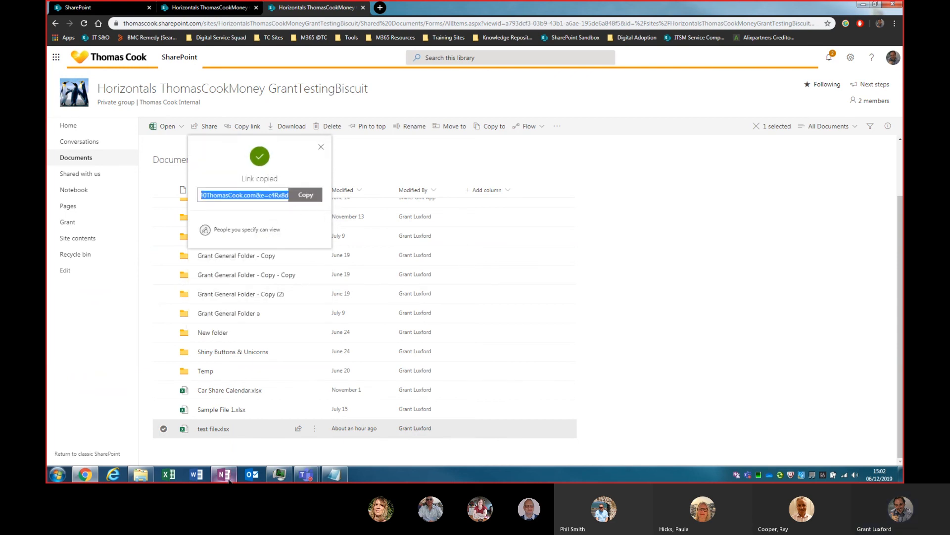
# - Paste the specific-person link below the first one in Notepad and close the link confirmation in SharePoint
pyautogui.click(334, 474)
pyautogui.press('Return')
pyautogui.hotkey('ctrl', 'v')
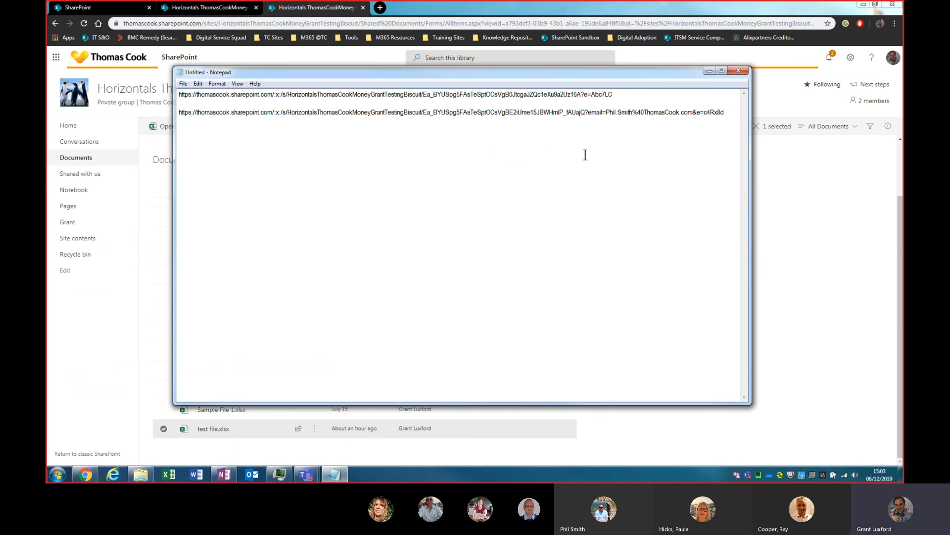
pyautogui.click(650, 7)
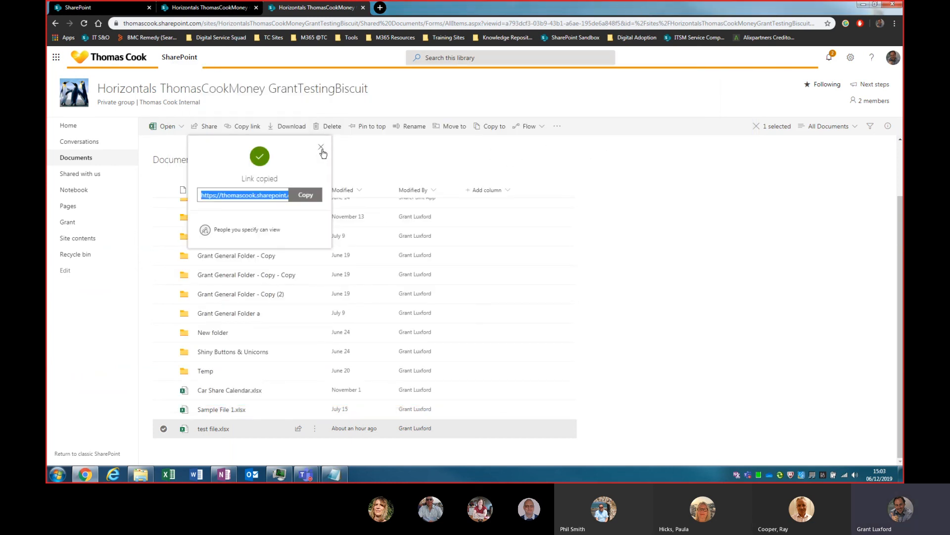
pyautogui.click(322, 148)
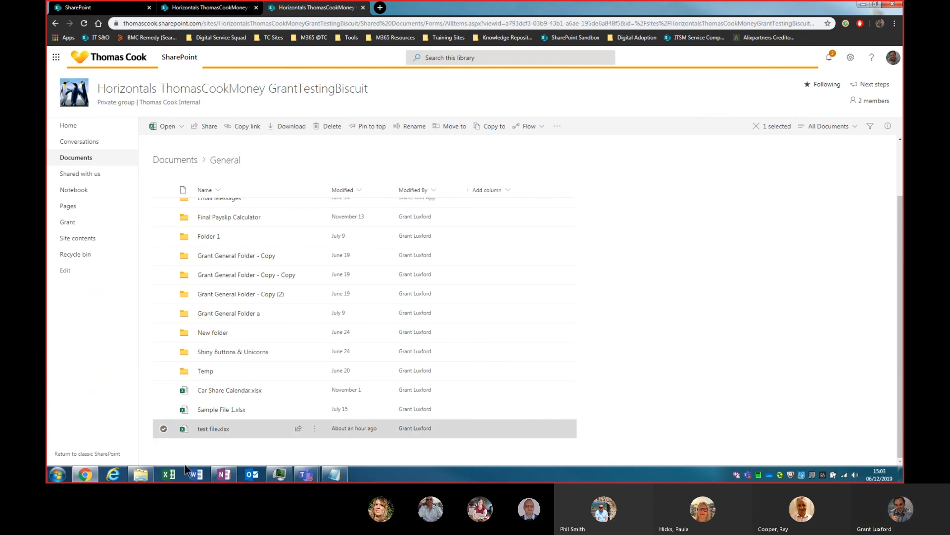
# - Copy the existing-access link of test file.xlsx with the Copy link command and paste it below the other links in Notepad
pyautogui.click(163, 429)
pyautogui.click(166, 428)
pyautogui.click(244, 129)
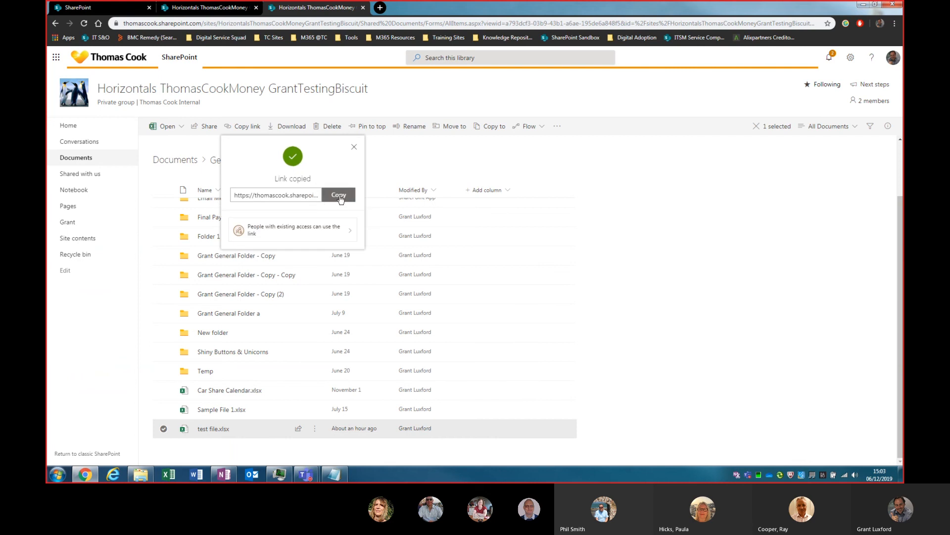
pyautogui.click(338, 196)
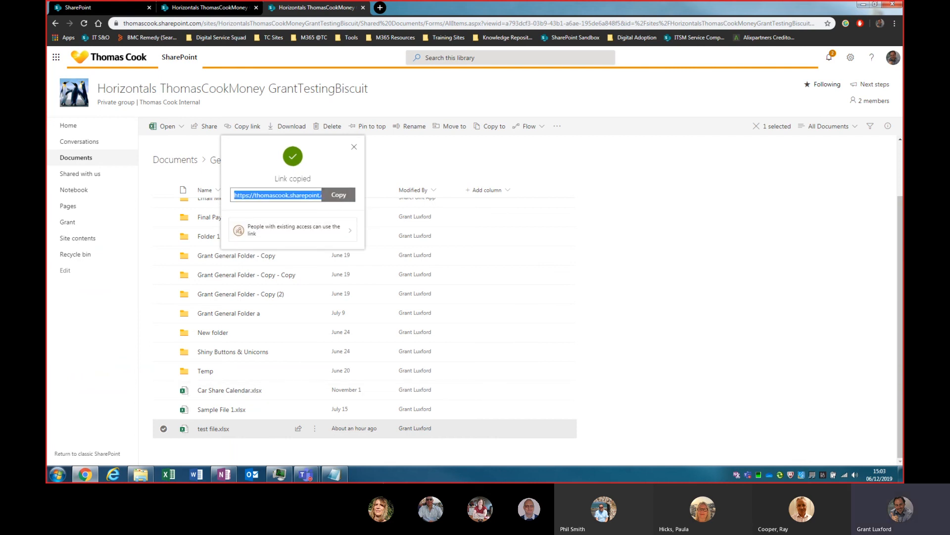
pyautogui.click(335, 475)
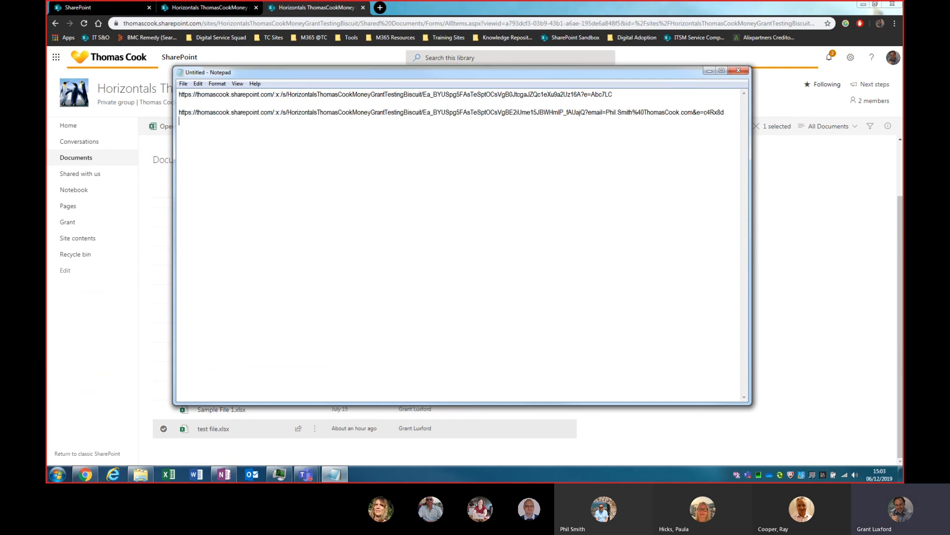
pyautogui.hotkey('ctrl', 'v')
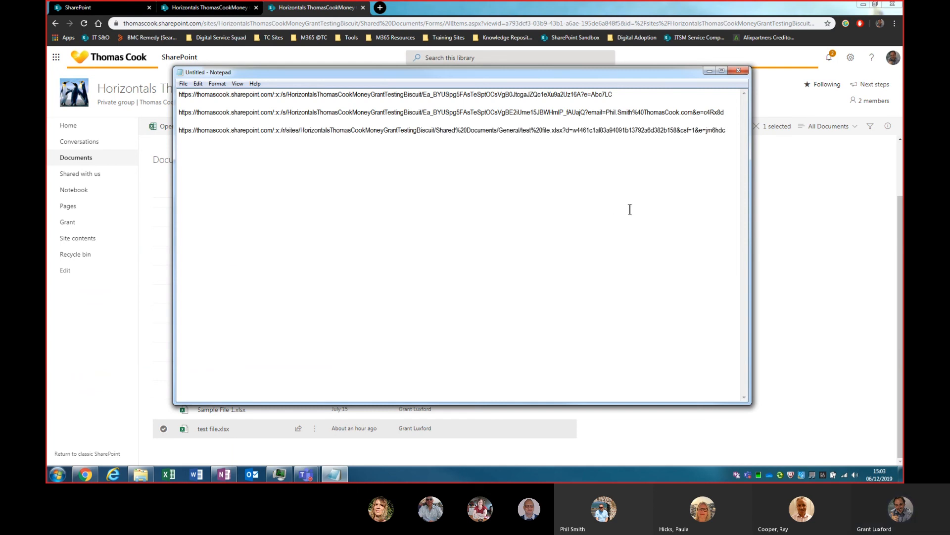
# - Highlight the parameters ending the existing-access link and delete the two sharing links above it
pyautogui.moveTo(566, 130); pyautogui.dragTo(726, 131)
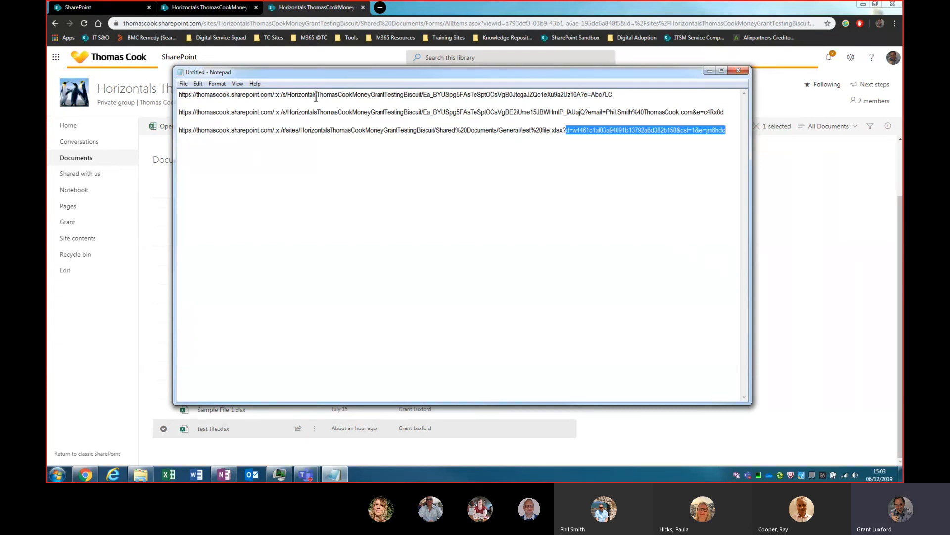
pyautogui.moveTo(726, 113); pyautogui.dragTo(169, 81)
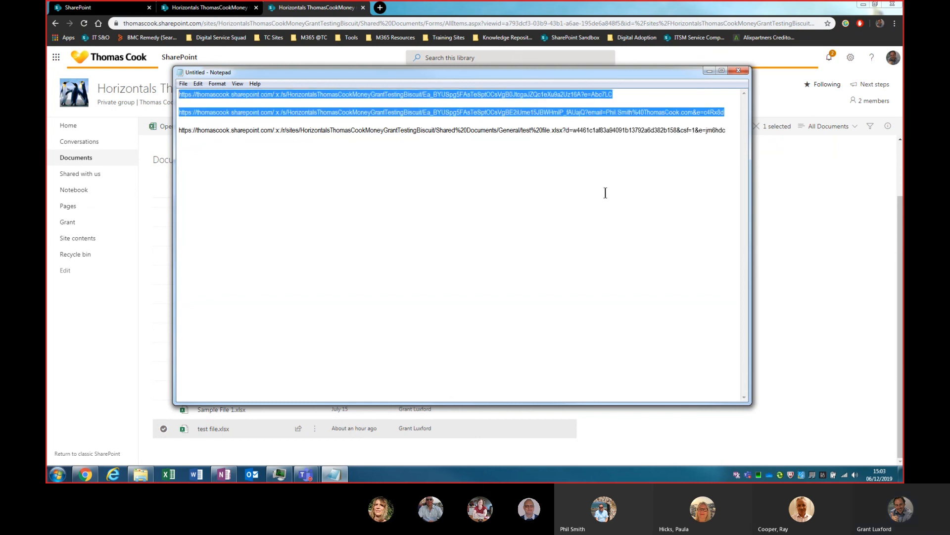
pyautogui.press('Delete')
# - Examine the remaining link by highlighting the ID parameters after the question mark, the site name and the Shared Documents file path
pyautogui.moveTo(729, 112); pyautogui.dragTo(565, 112)
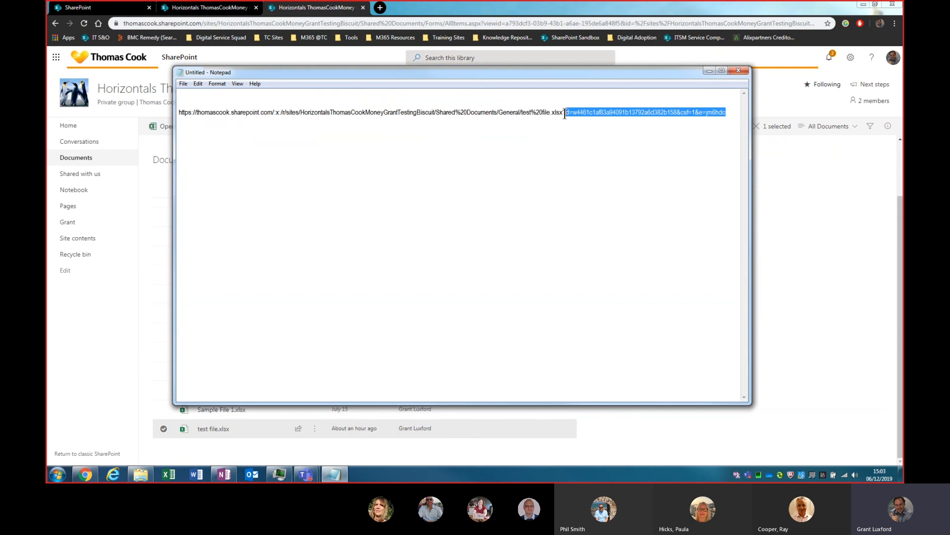
pyautogui.click(566, 112)
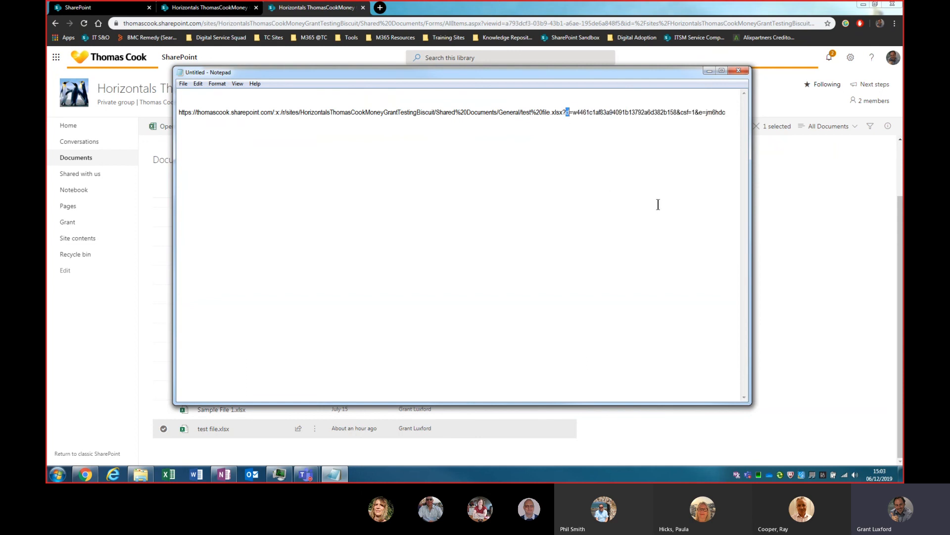
pyautogui.hotkey('shift', 'Right')
pyautogui.hotkey('shift', 'Right')
pyautogui.hotkey('shift', 'Right')
pyautogui.hotkey('shift', 'Right')
pyautogui.hotkey('shift', 'Right')
pyautogui.hotkey('shift', 'Right')
pyautogui.hotkey('shift', 'Right')
pyautogui.hotkey('shift', 'Right')
pyautogui.hotkey('shift', 'Right')
pyautogui.hotkey('shift', 'Right')
pyautogui.hotkey('shift', 'Right')
pyautogui.hotkey('shift', 'Right')
pyautogui.hotkey('shift', 'Right')
pyautogui.hotkey('shift', 'Right')
pyautogui.hotkey('shift', 'Right')
pyautogui.hotkey('shift', 'Right')
pyautogui.hotkey('shift', 'Right')
pyautogui.hotkey('shift', 'Right')
pyautogui.hotkey('shift', 'Right')
pyautogui.hotkey('shift', 'Right')
pyautogui.hotkey('shift', 'Right')
pyautogui.hotkey('shift', 'Right')
pyautogui.hotkey('shift', 'Right')
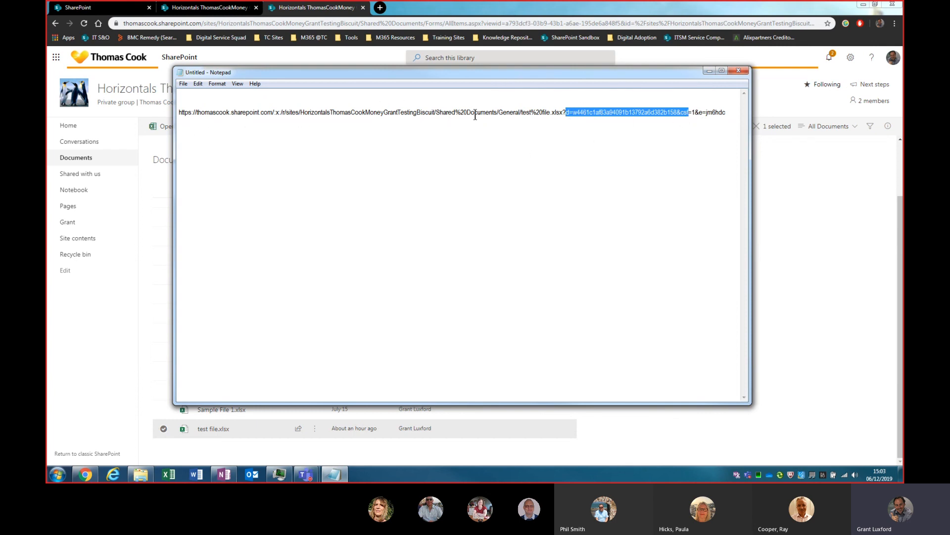
pyautogui.moveTo(286, 113); pyautogui.dragTo(436, 113)
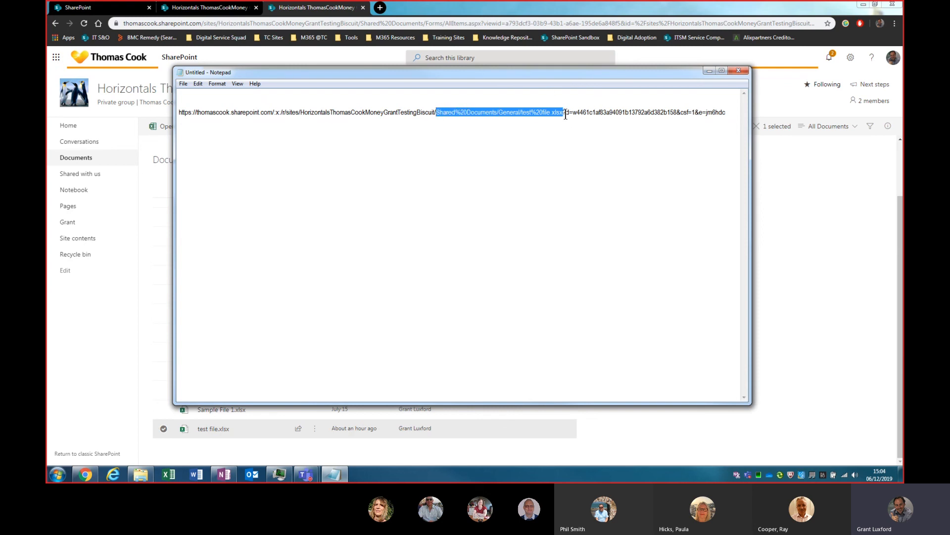
pyautogui.moveTo(566, 113); pyautogui.dragTo(725, 112)
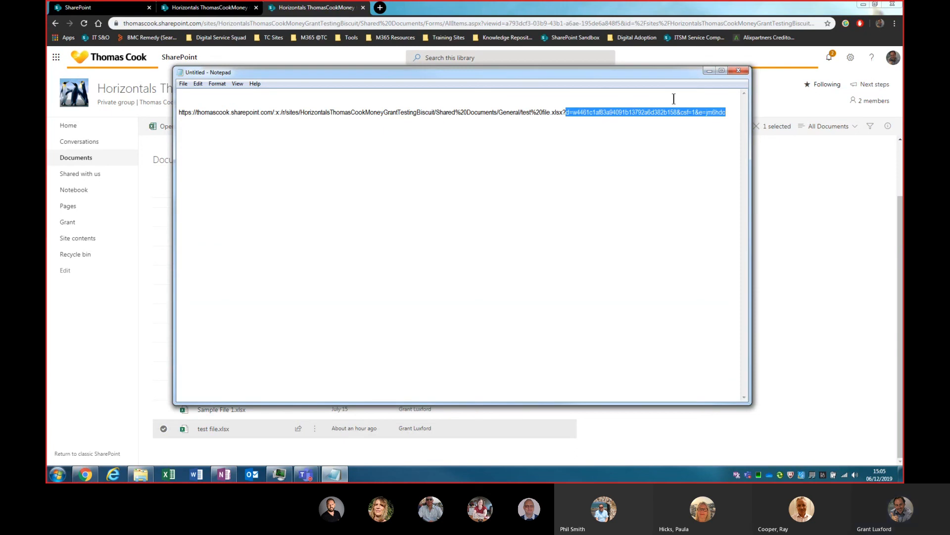
# - Close the Notepad document without saving it and return to the General folder in SharePoint
pyautogui.click(738, 70)
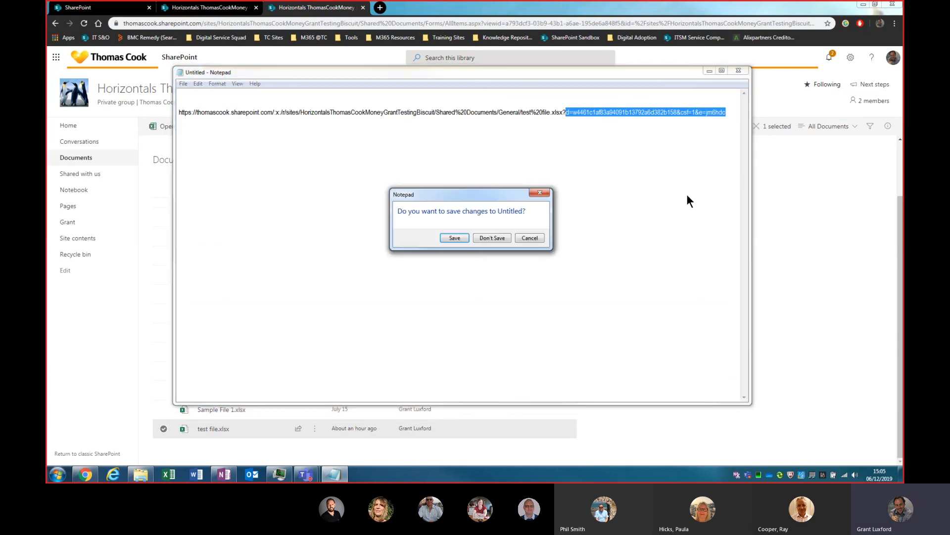
pyautogui.click(480, 238)
pyautogui.click(700, 250)
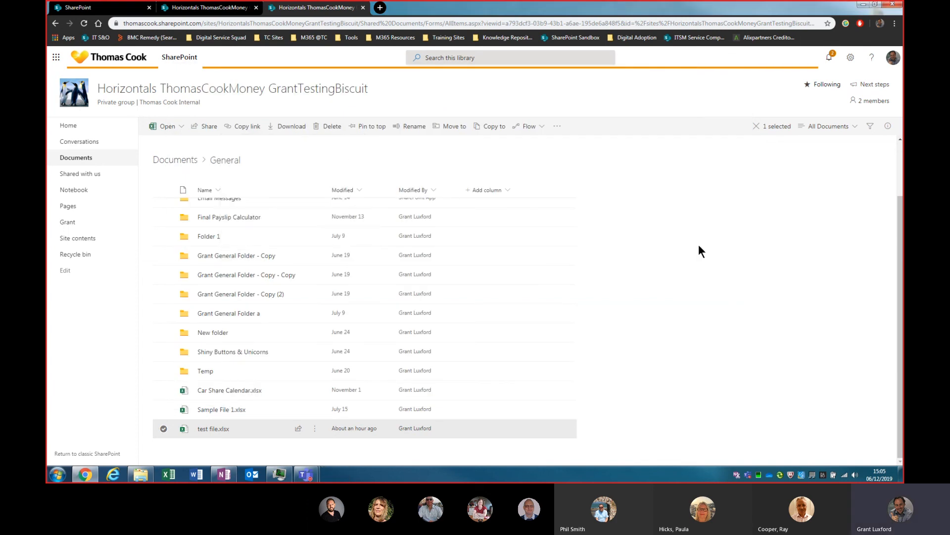